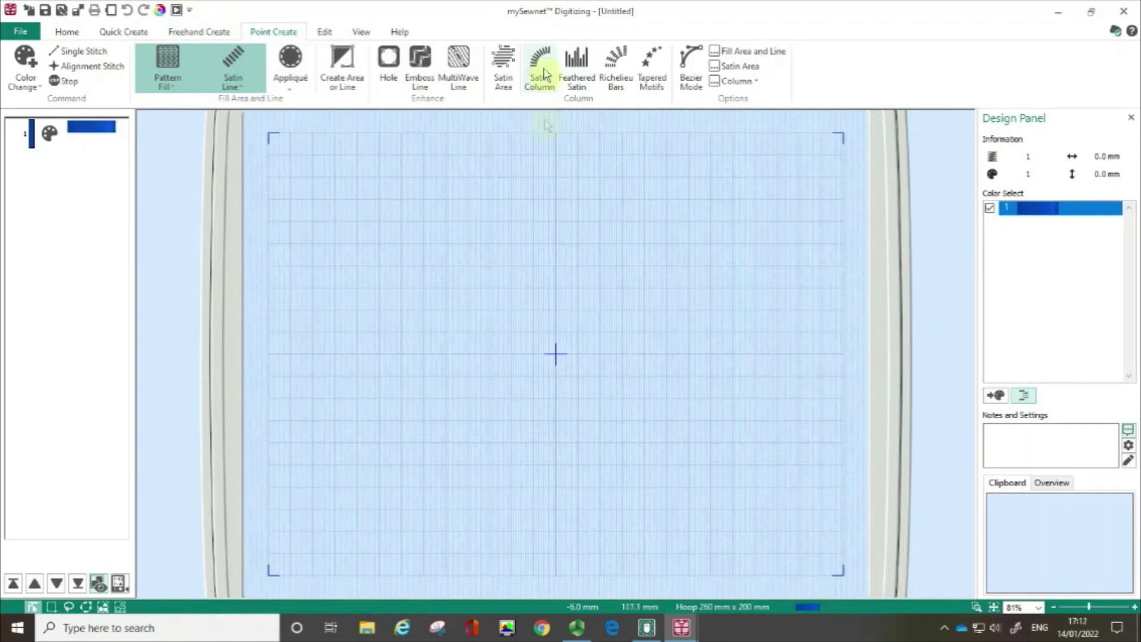
Step: Zoom into the upper-left of the hoop and pick the Feathered Satin column tool
click(572, 72)
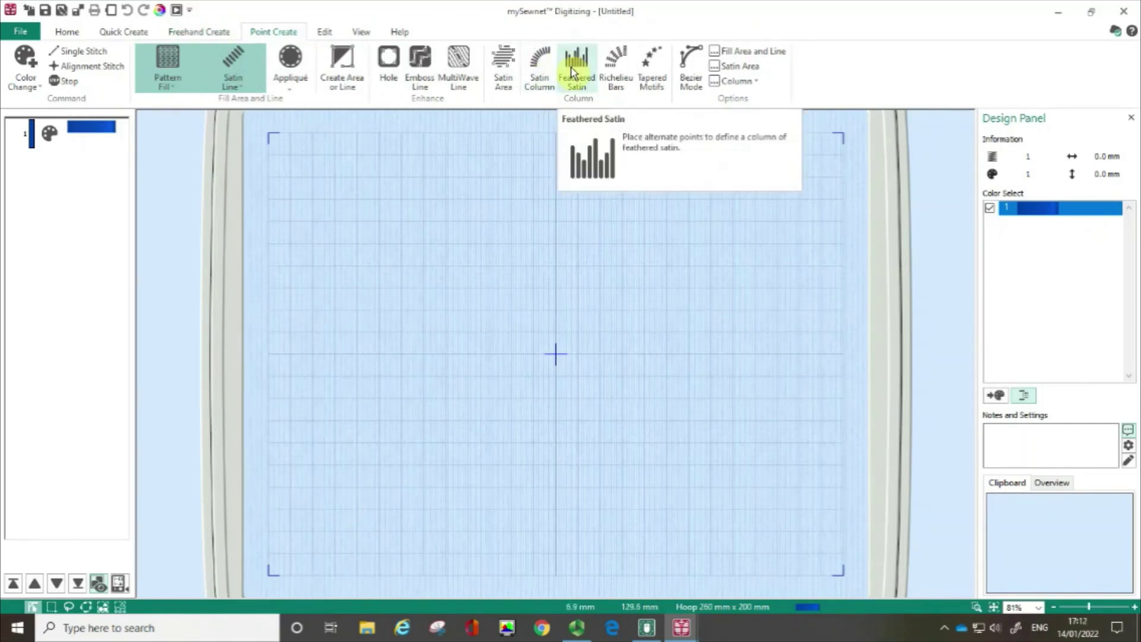
click(977, 608)
drag(291, 137, 557, 389)
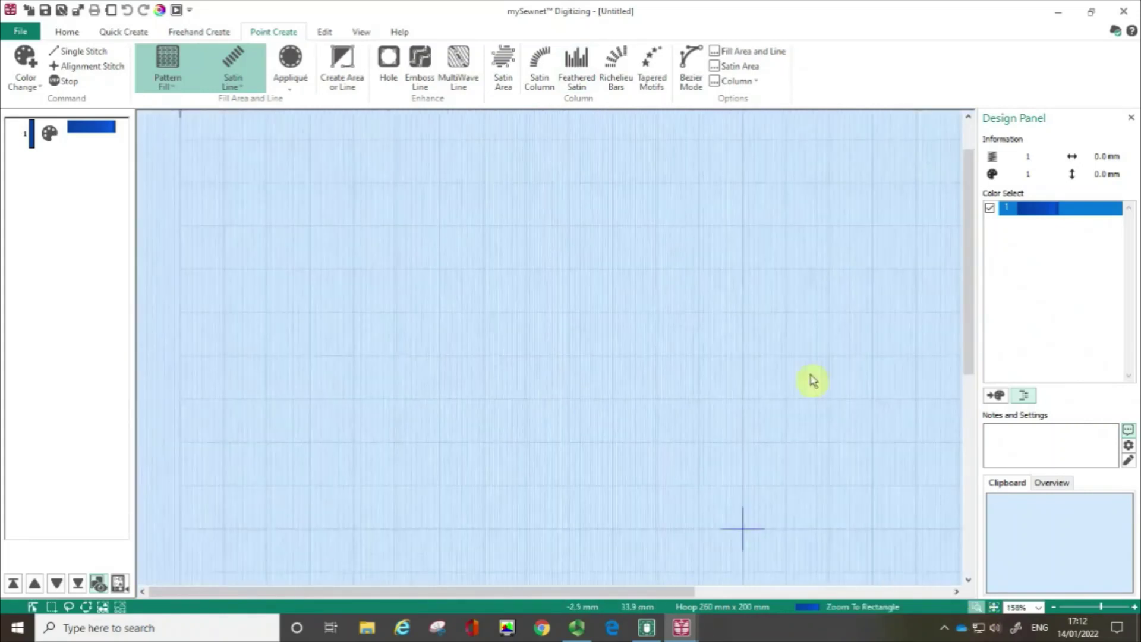
click(574, 67)
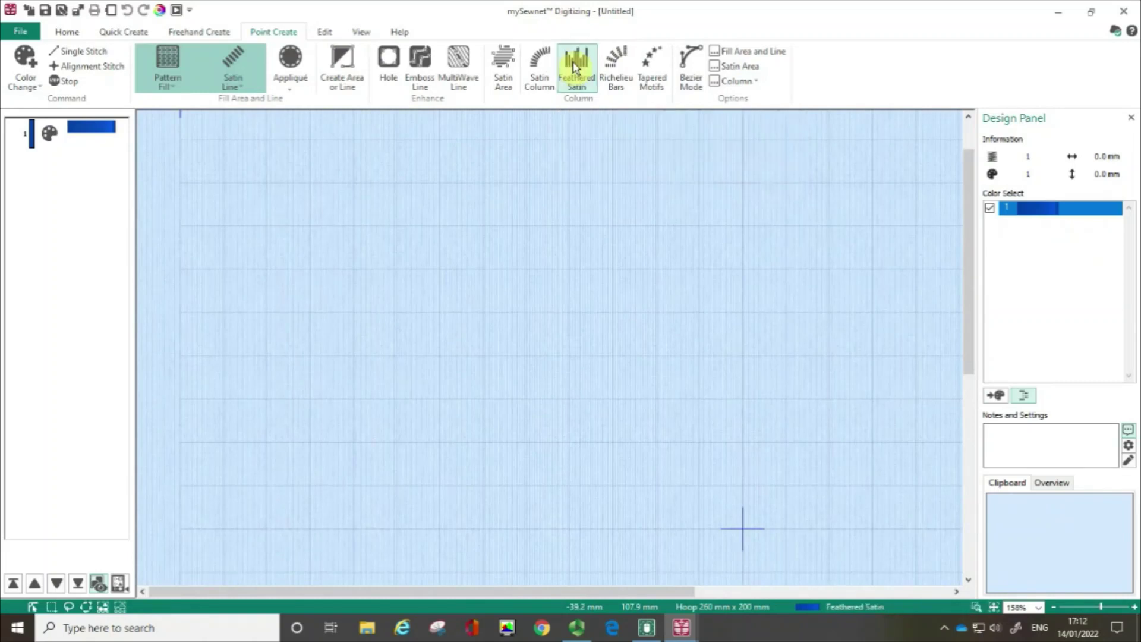
Step: Plot the hook's left arm down to its bottom with alternating outer and inner edge points
click(232, 189)
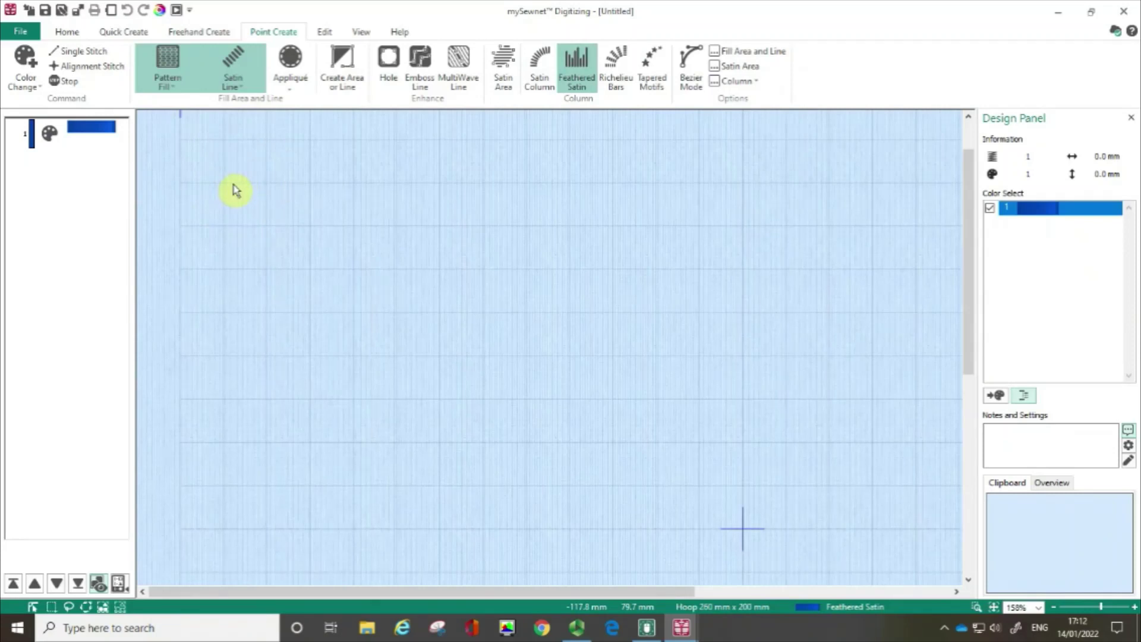
click(233, 266)
click(281, 185)
click(270, 274)
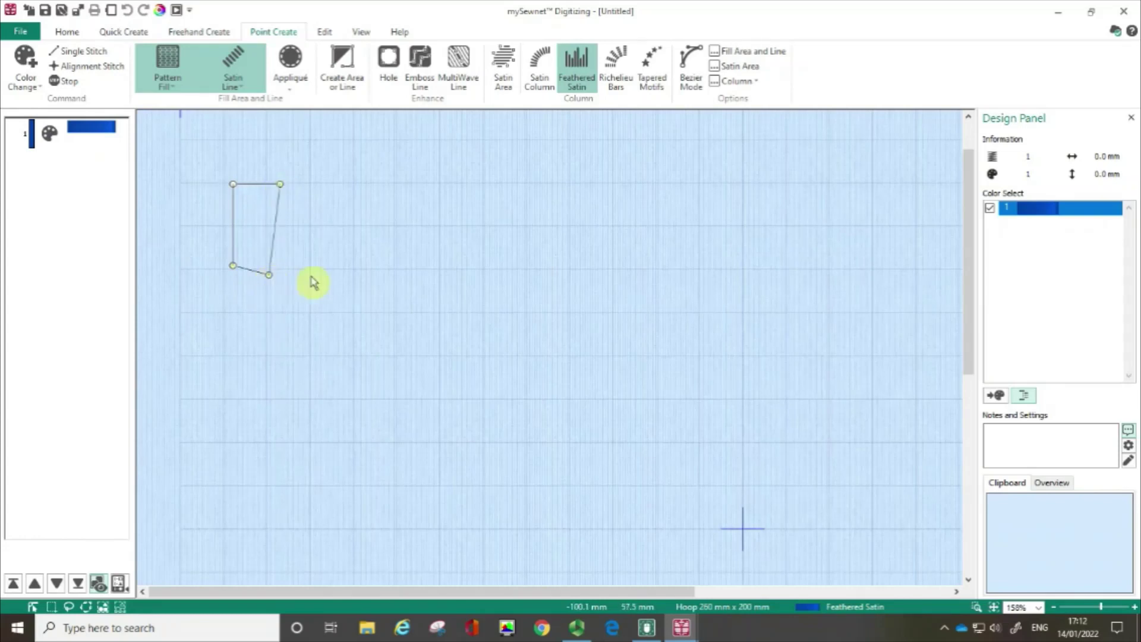
click(343, 226)
click(285, 298)
click(393, 304)
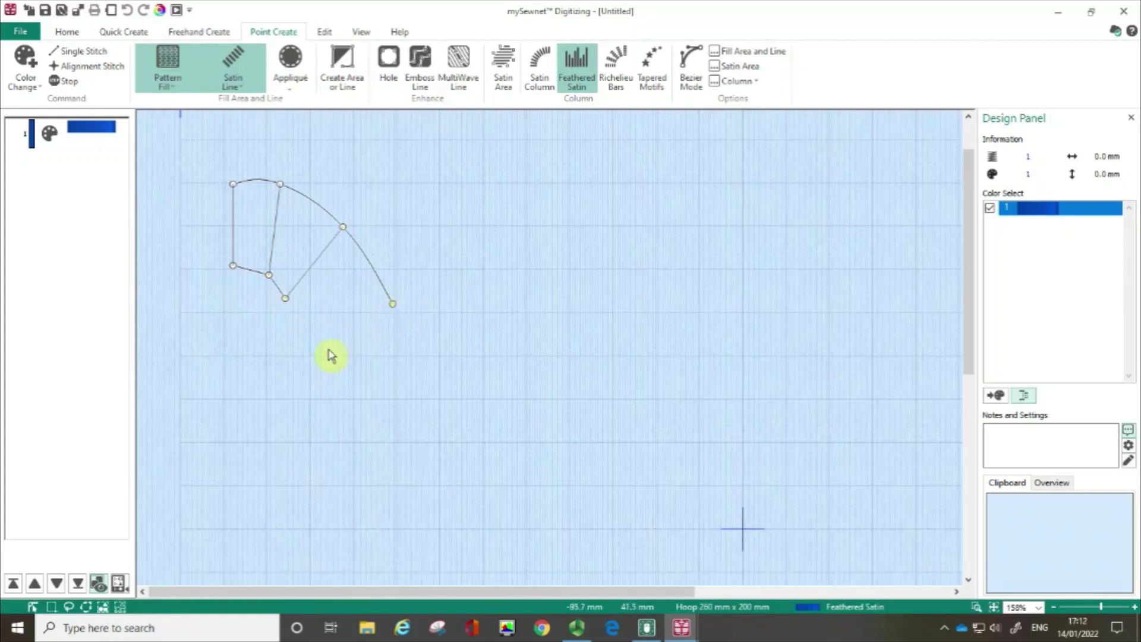
click(309, 341)
click(420, 343)
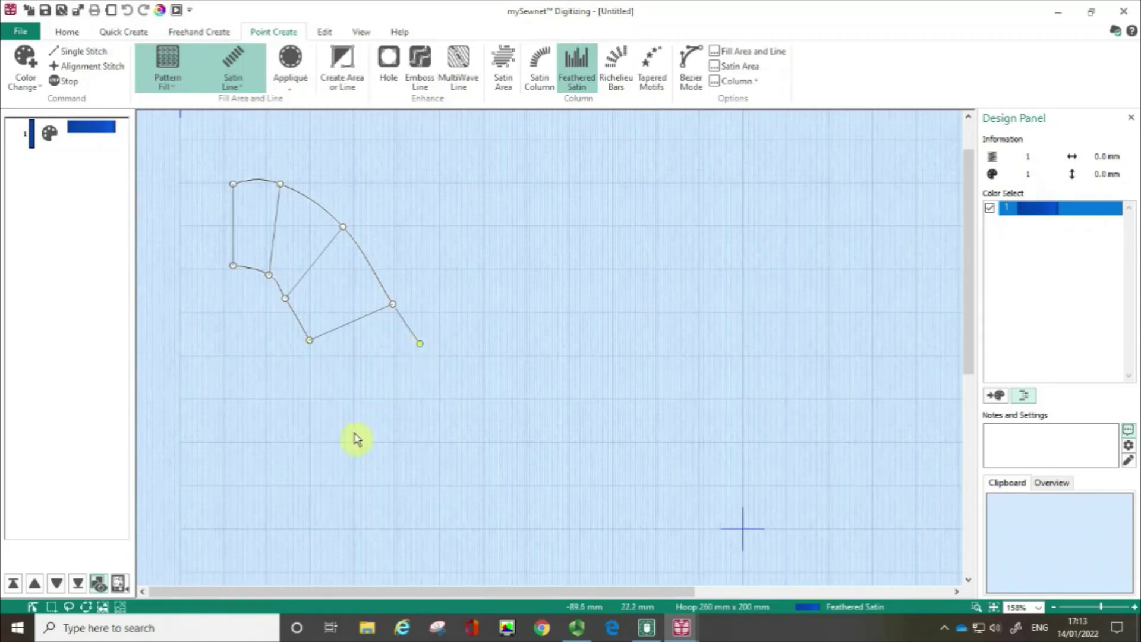
click(350, 429)
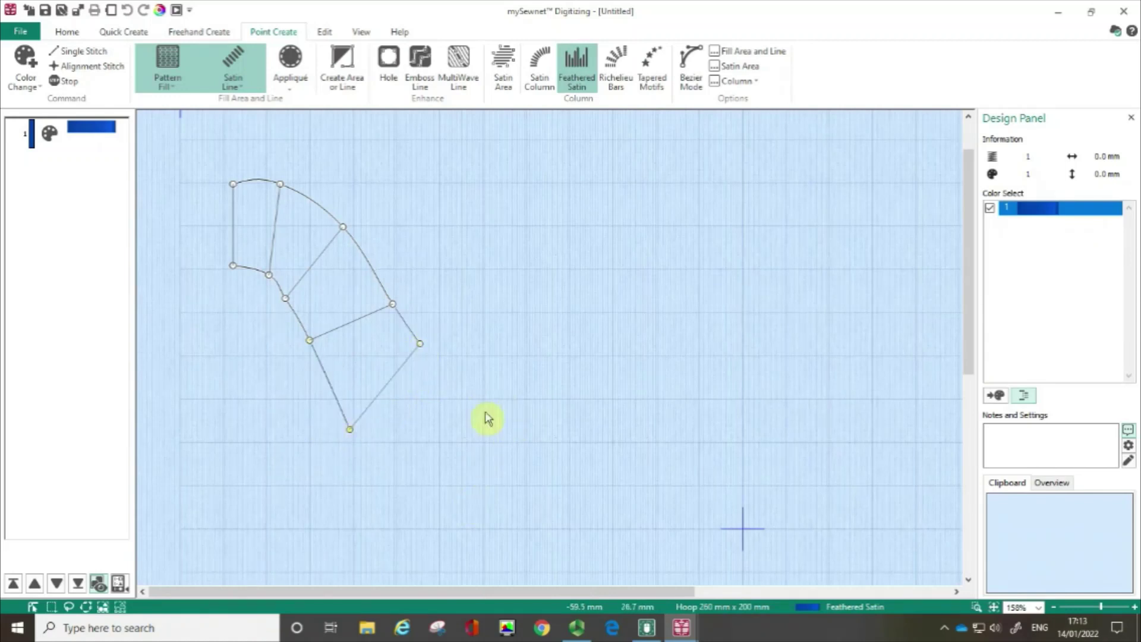
click(456, 357)
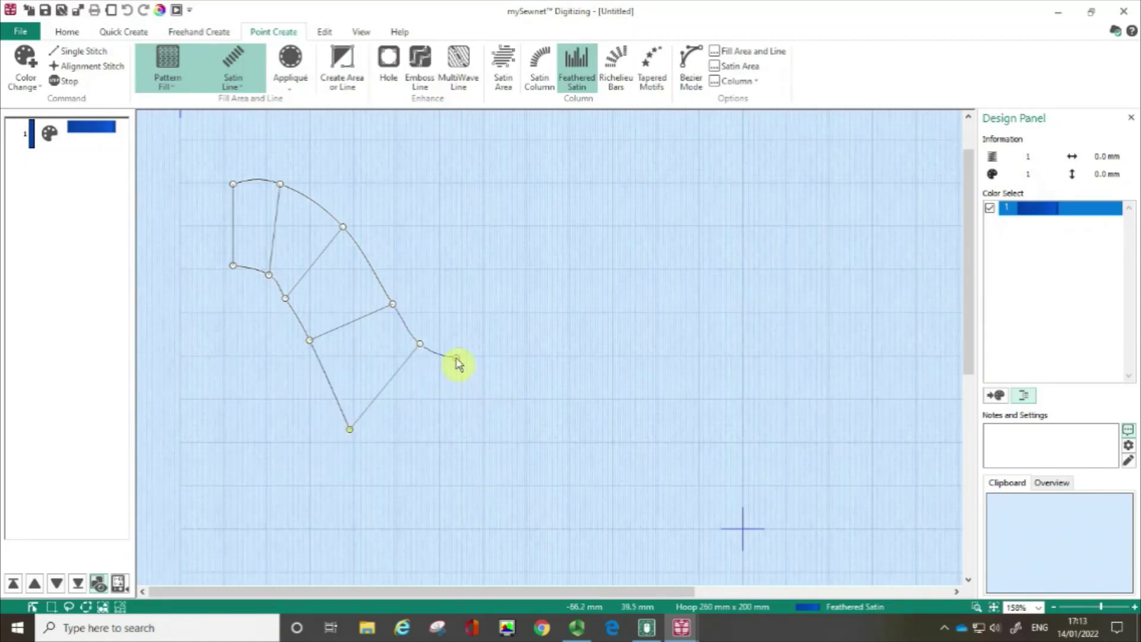
click(455, 494)
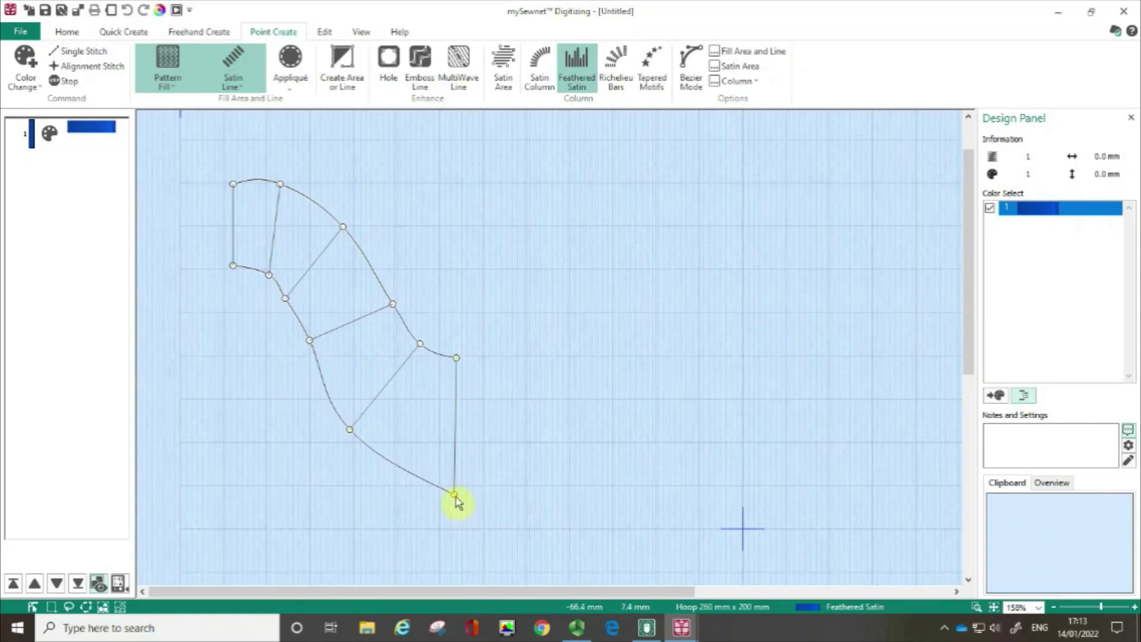
click(454, 497)
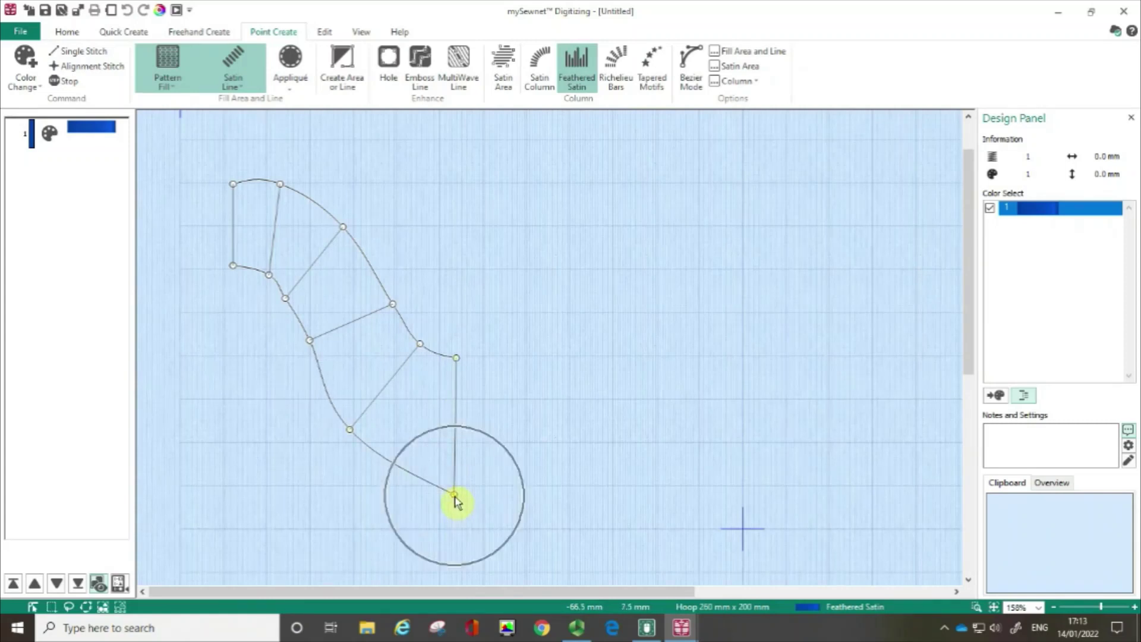
click(454, 497)
click(454, 497)
Step: Continue the outline back up the hook's right arm toward the top
click(492, 352)
click(558, 485)
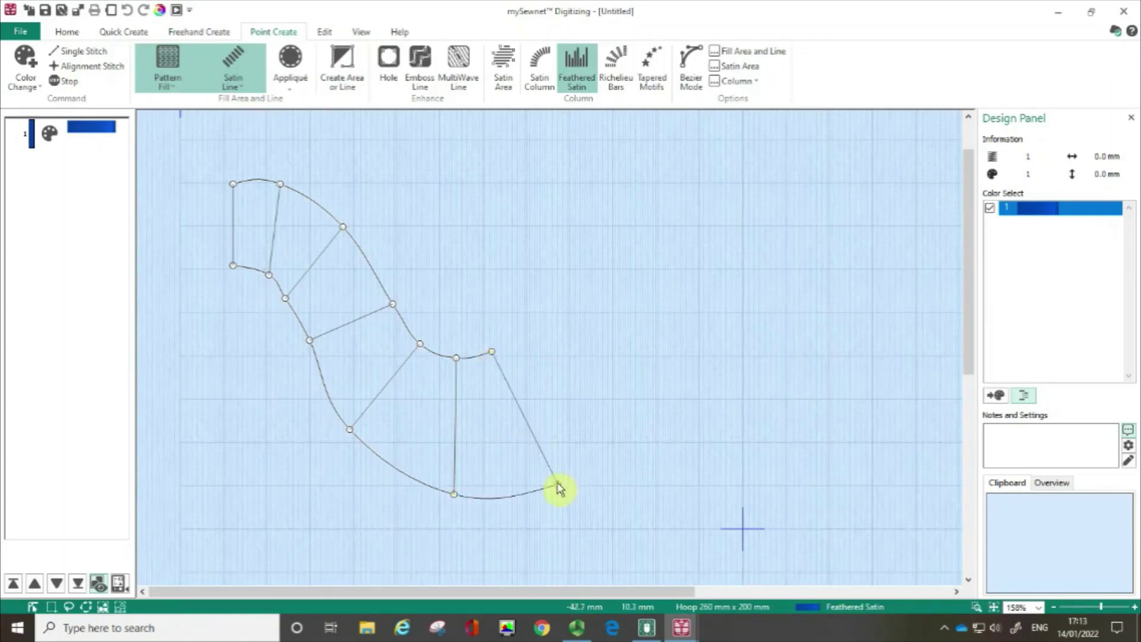
click(522, 337)
click(623, 381)
click(536, 289)
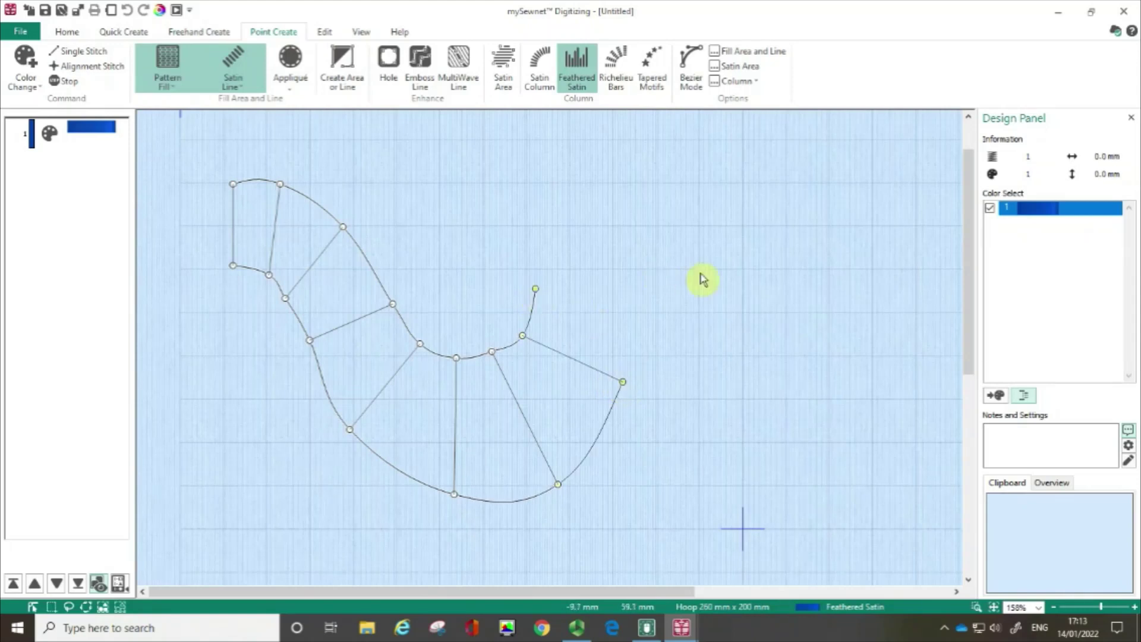
click(644, 275)
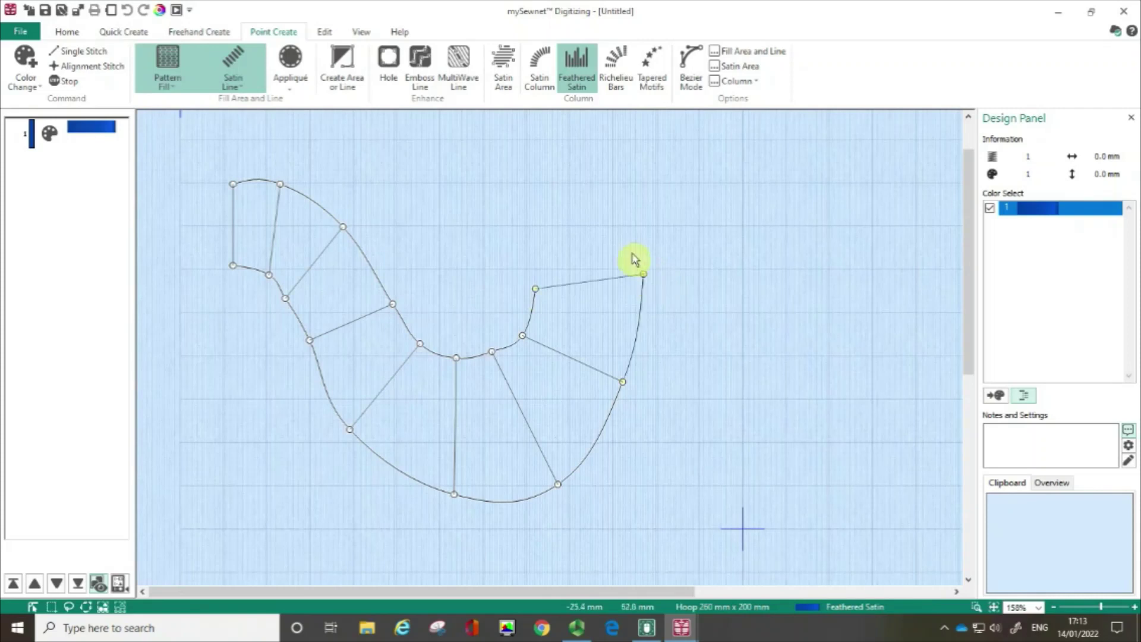
click(538, 214)
click(639, 192)
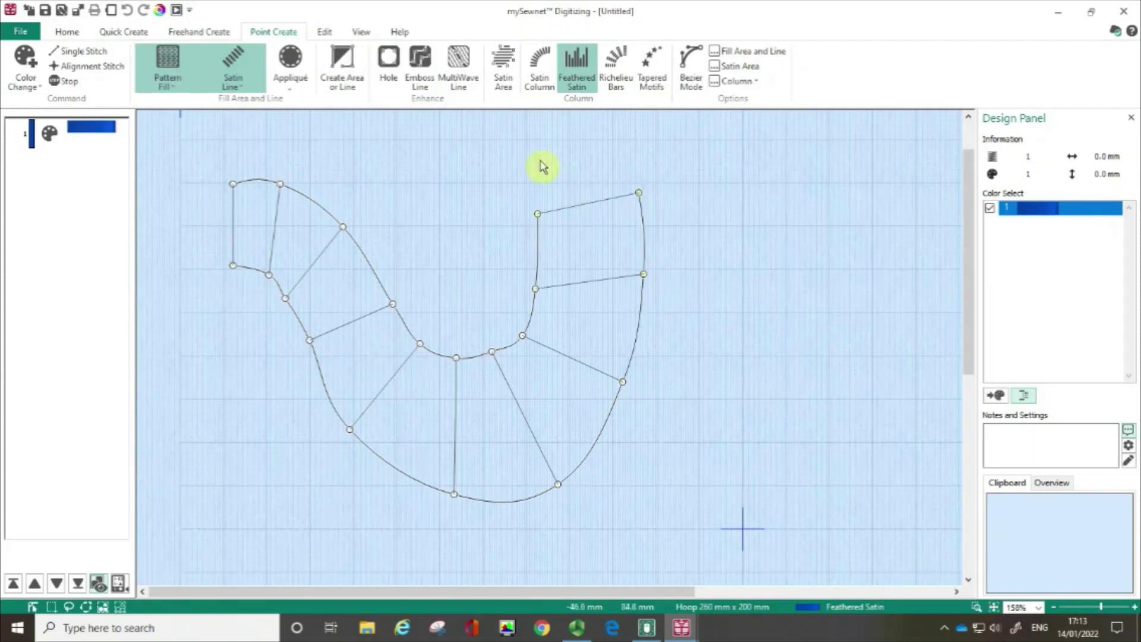
click(531, 147)
Step: Close the top end, nudge six control points, and generate the 434-stitch Feathered Satin hook
click(635, 144)
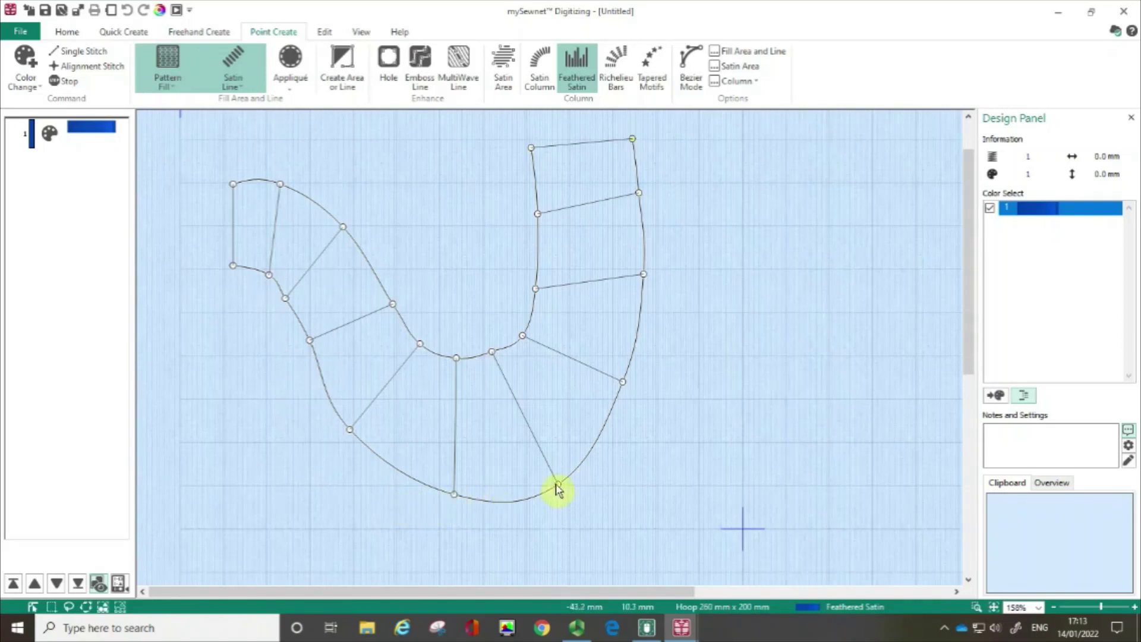
drag(558, 485, 555, 475)
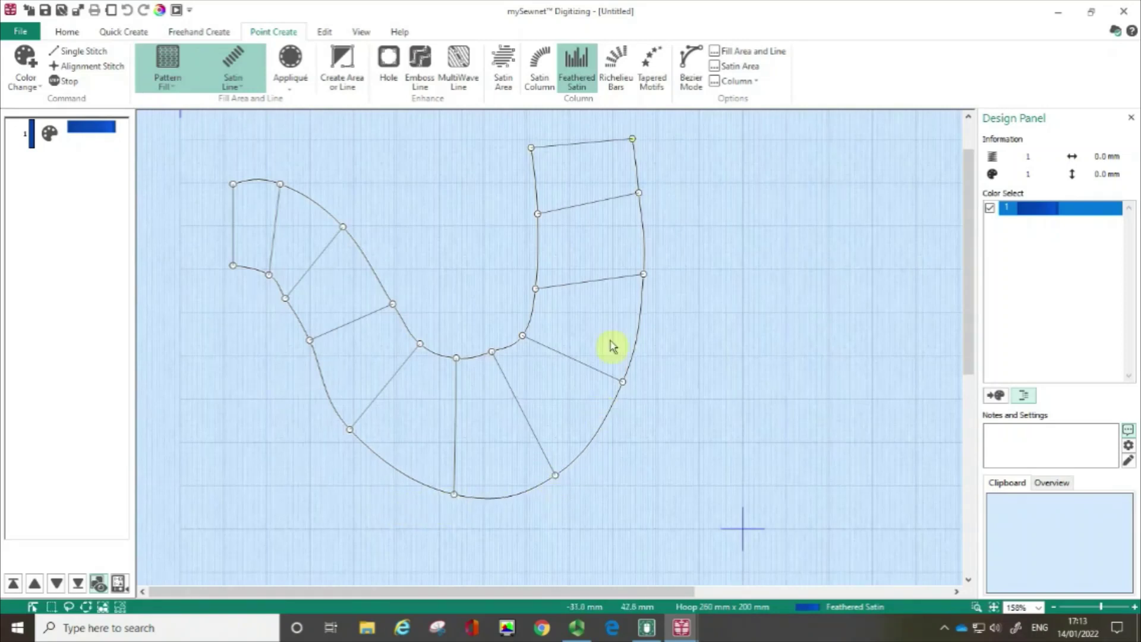
drag(644, 276, 641, 290)
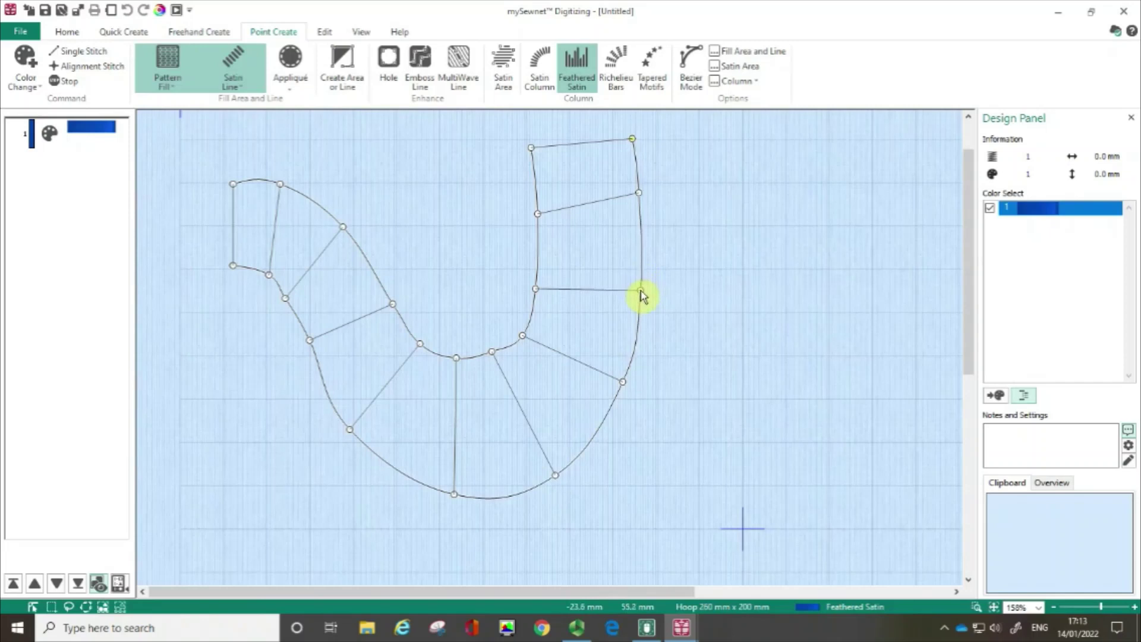
drag(622, 383, 628, 389)
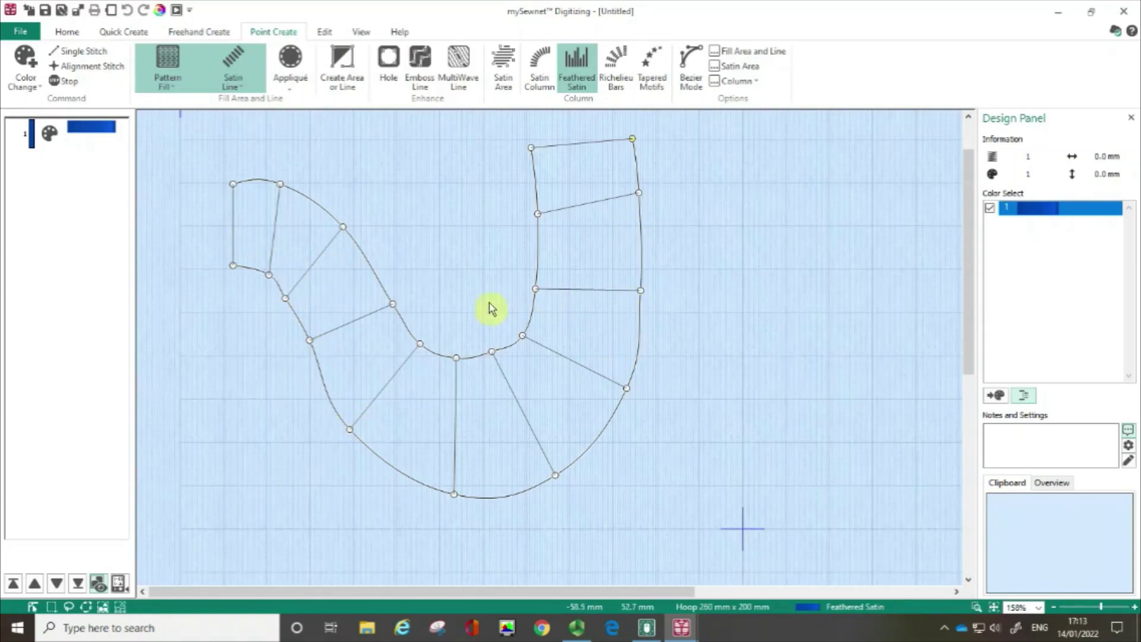
drag(492, 353, 457, 368)
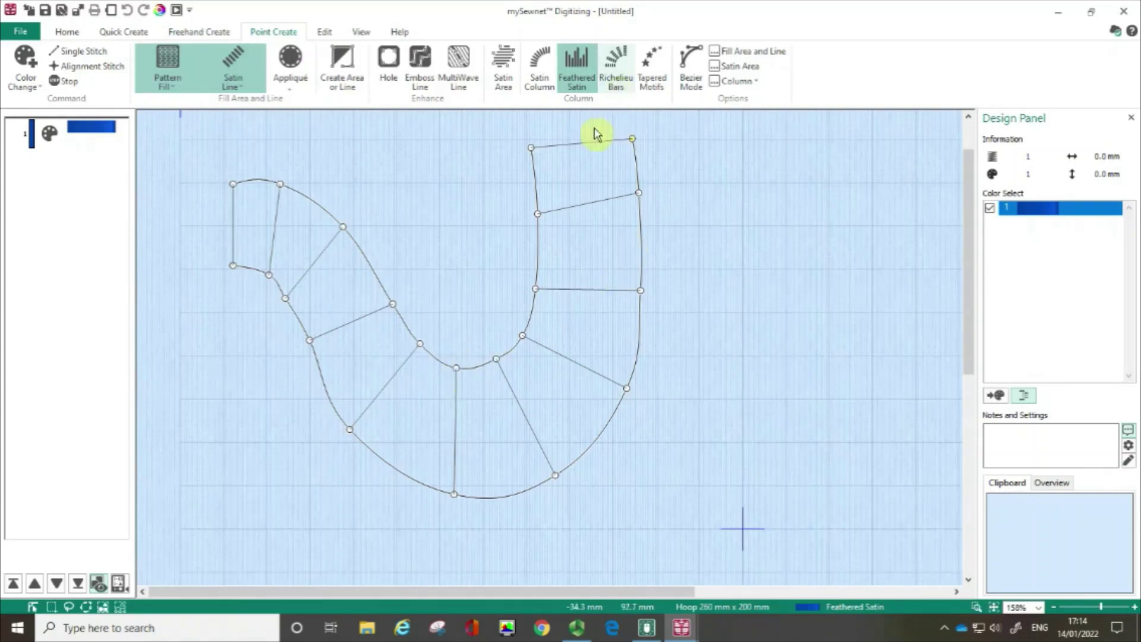
drag(642, 198, 642, 211)
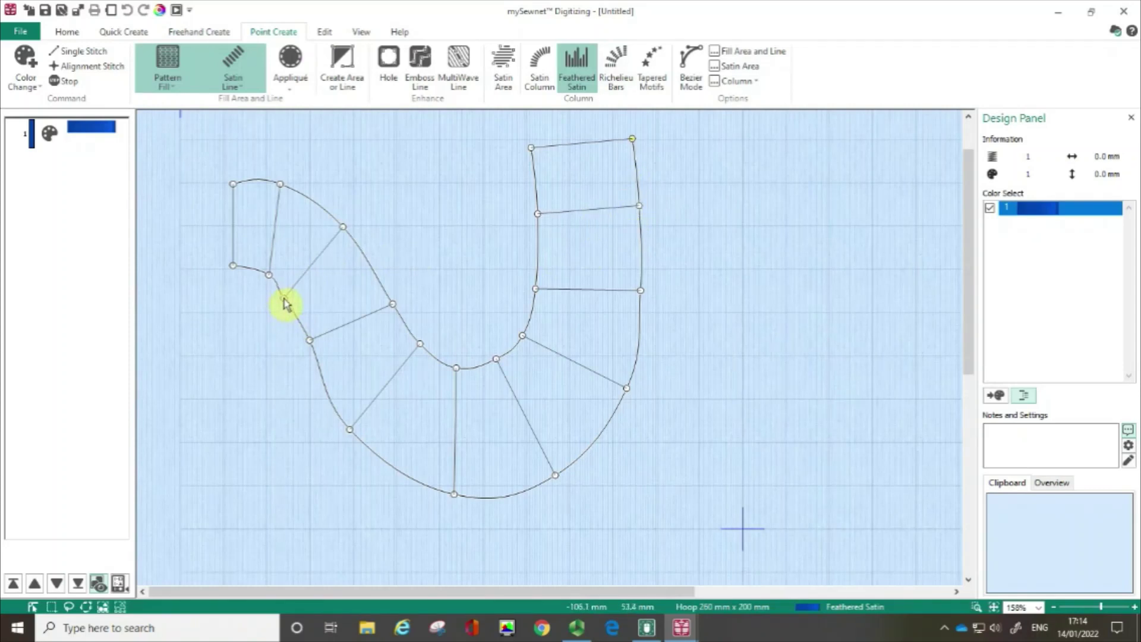
drag(285, 298, 294, 292)
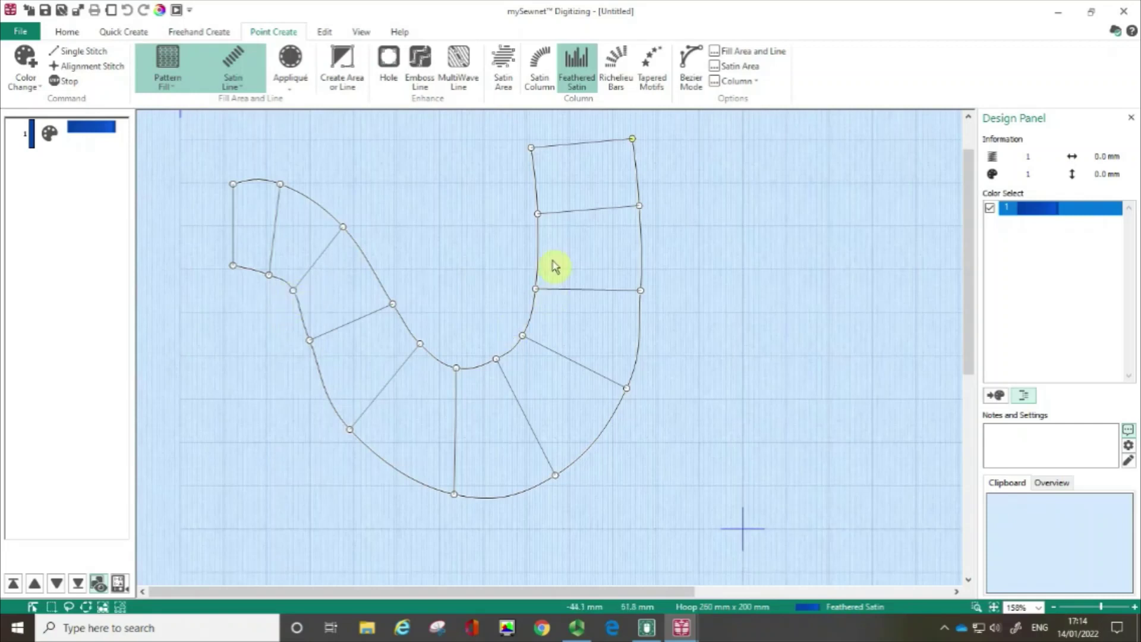
key(Return)
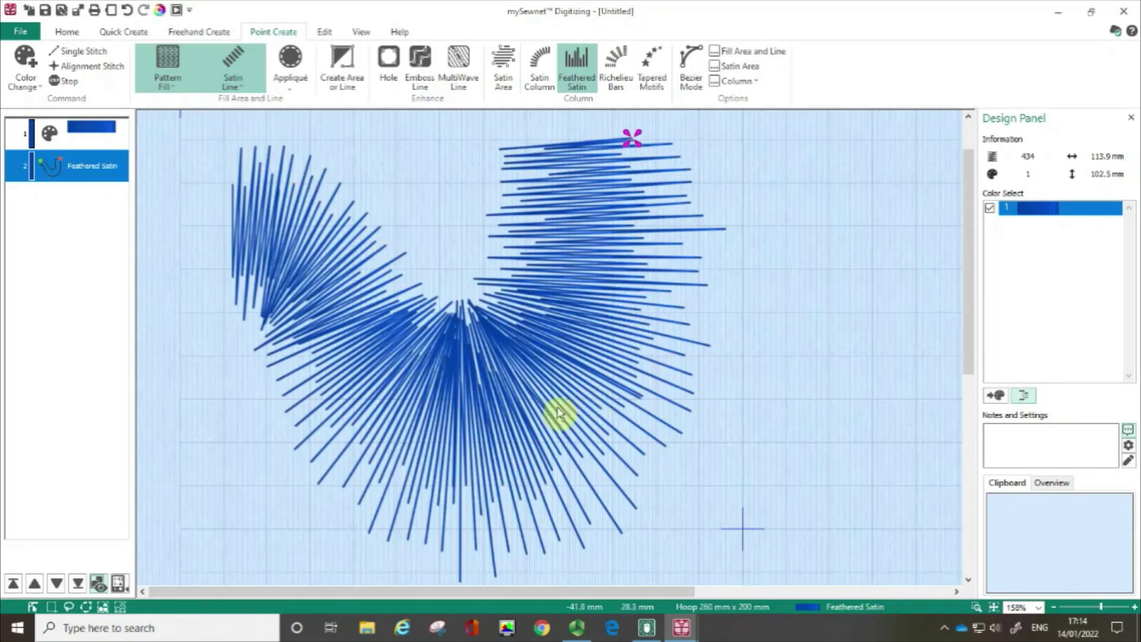
Step: Open the Feathered Satin object's Column settings from its context menu and move the dialog aside
click(113, 169)
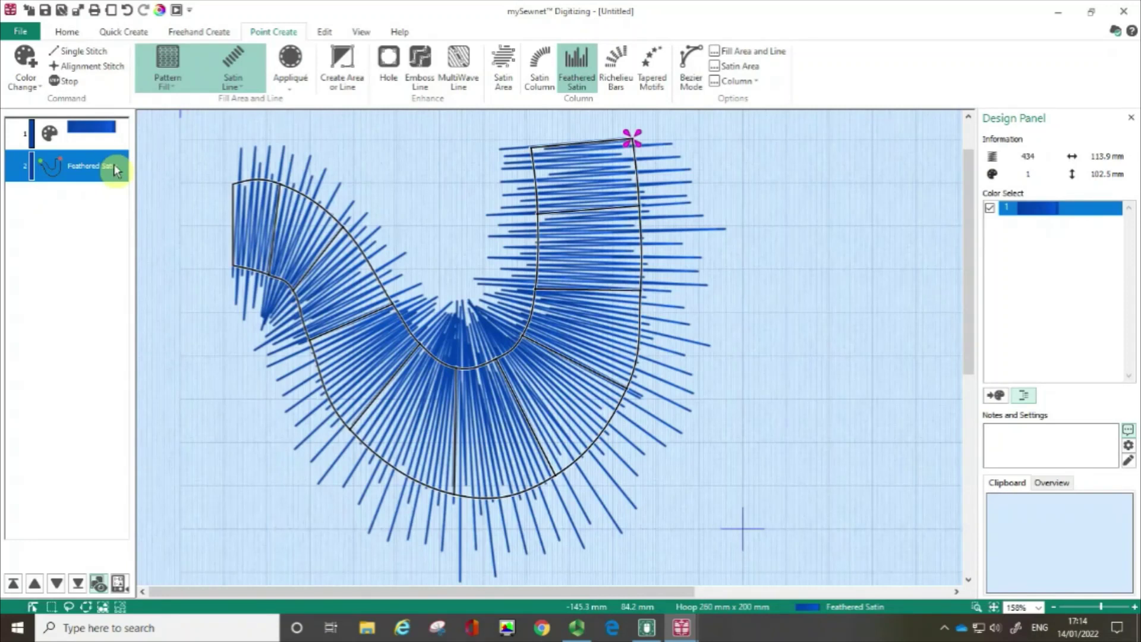
right_click(114, 167)
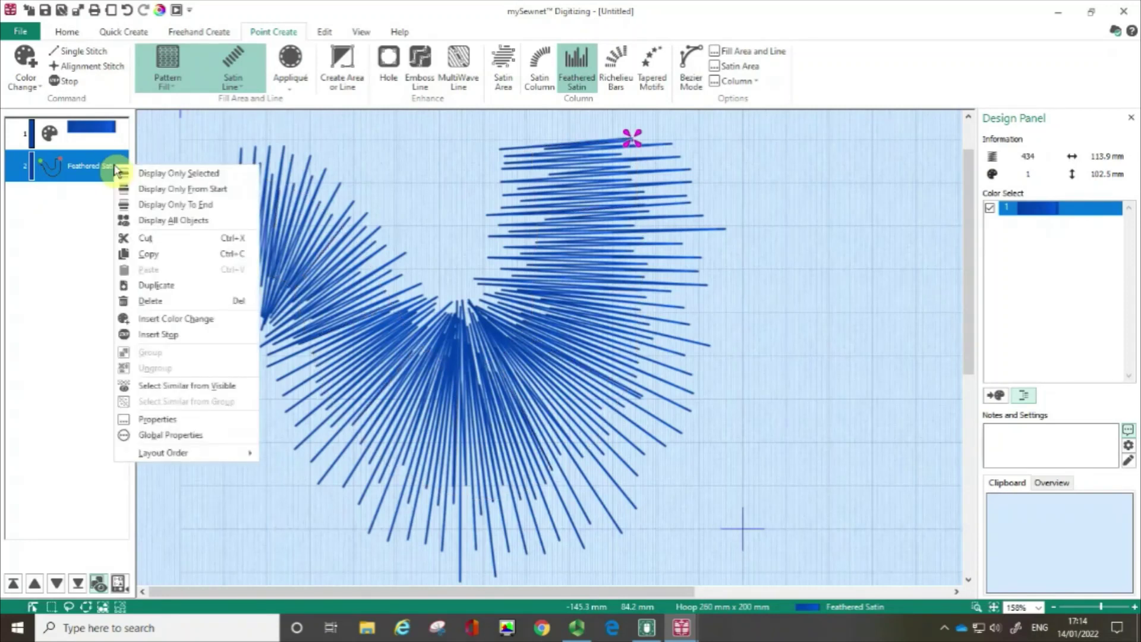
click(165, 421)
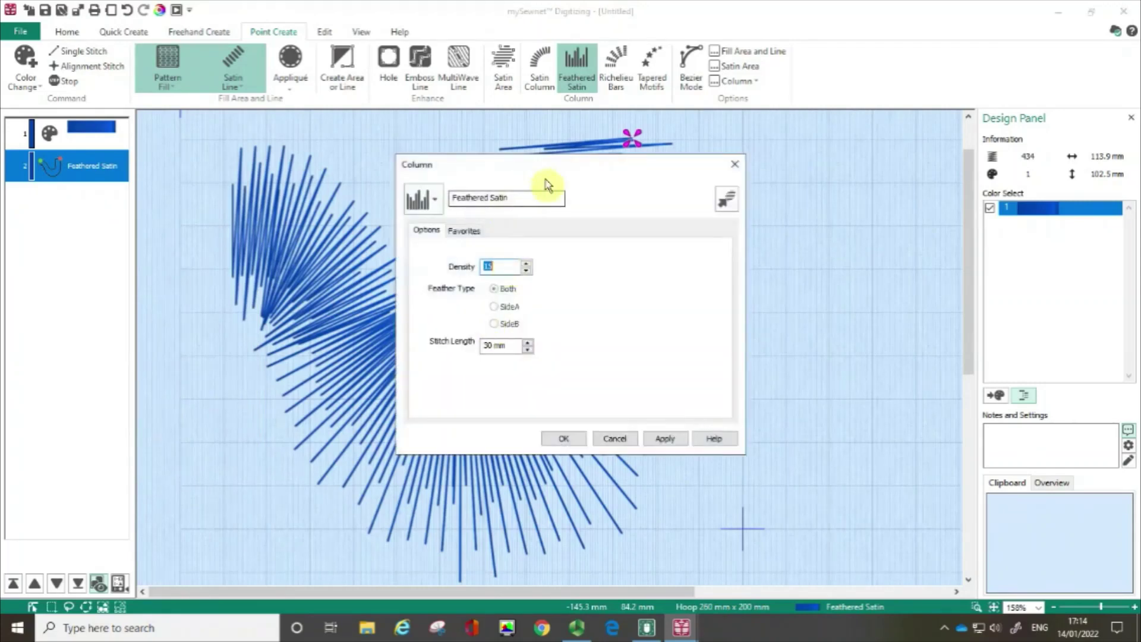
drag(567, 171, 900, 109)
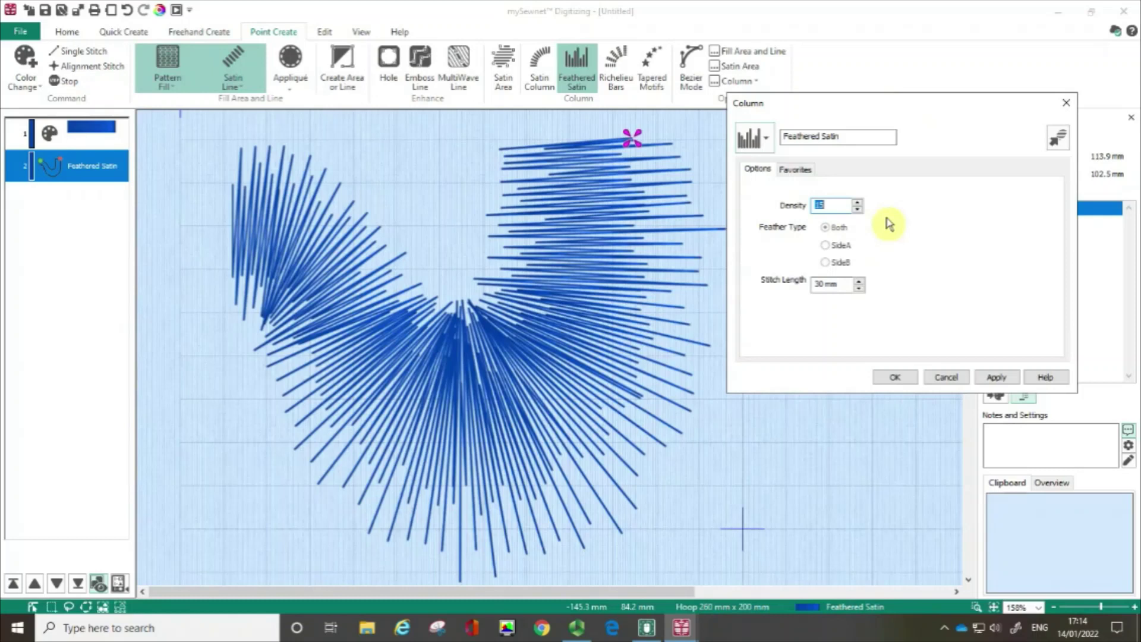
Step: Set Feather Type to SideA and apply it, then choose SideB
click(835, 209)
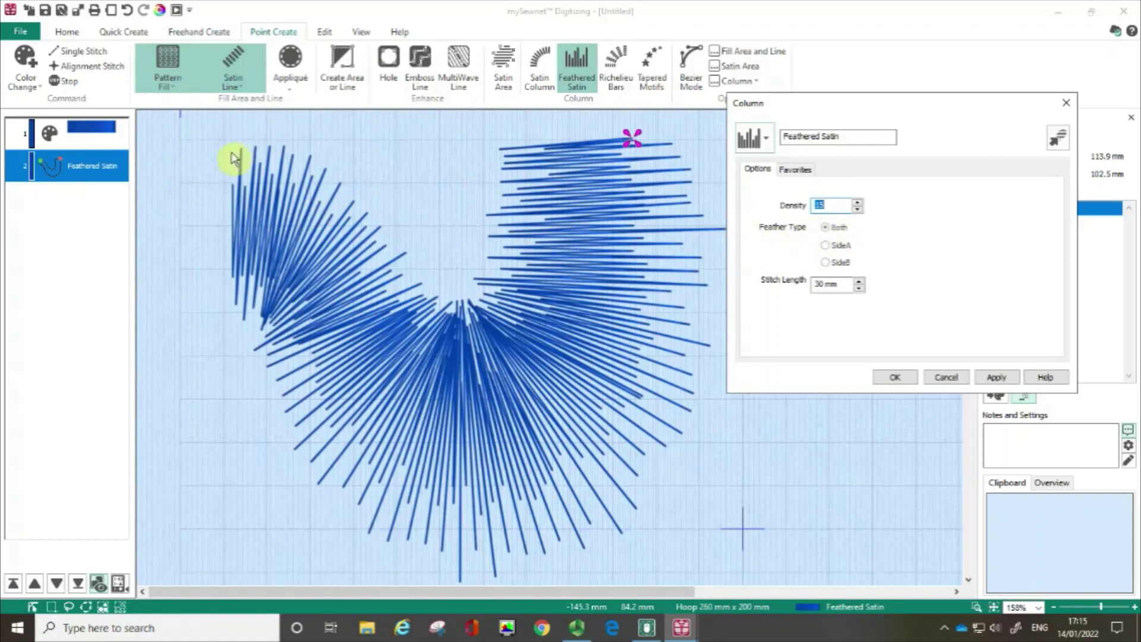
click(831, 248)
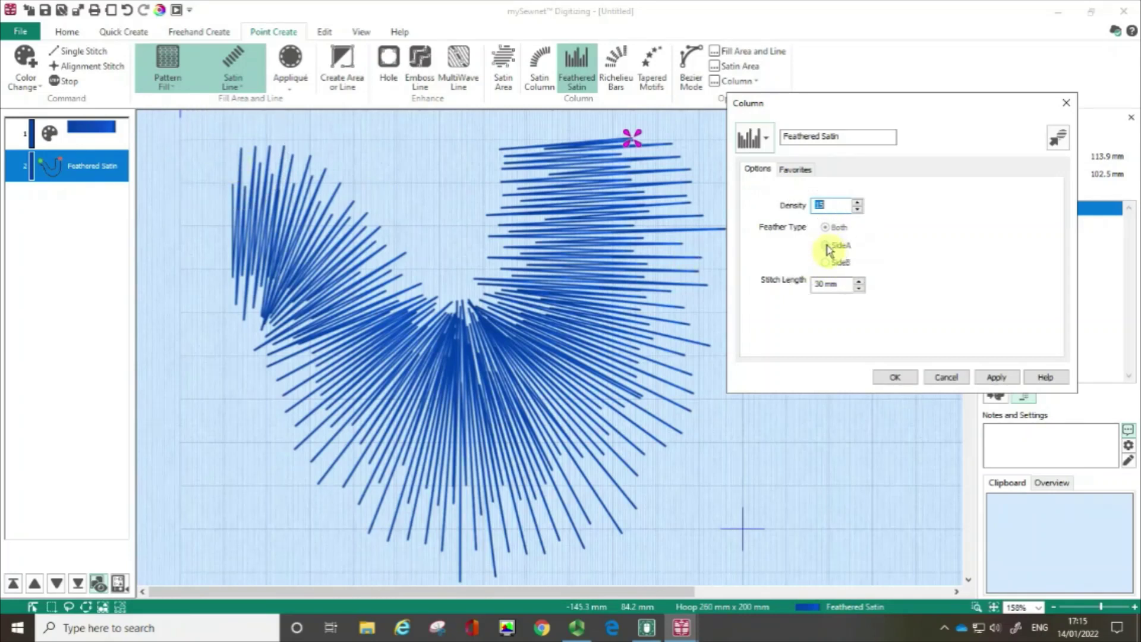
click(830, 247)
click(996, 378)
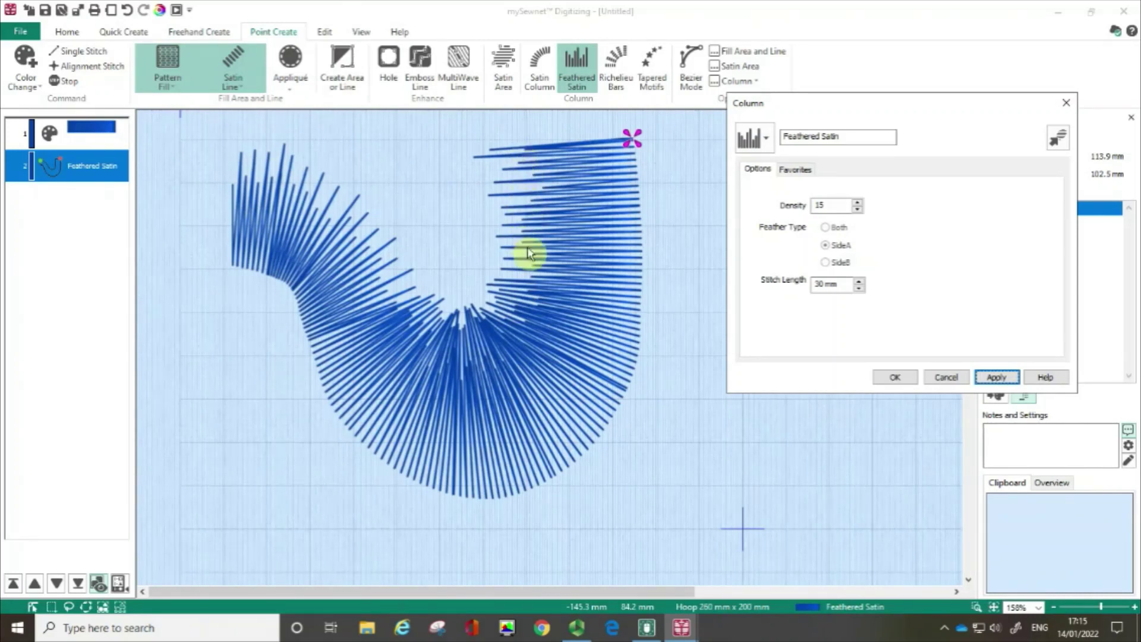
click(826, 263)
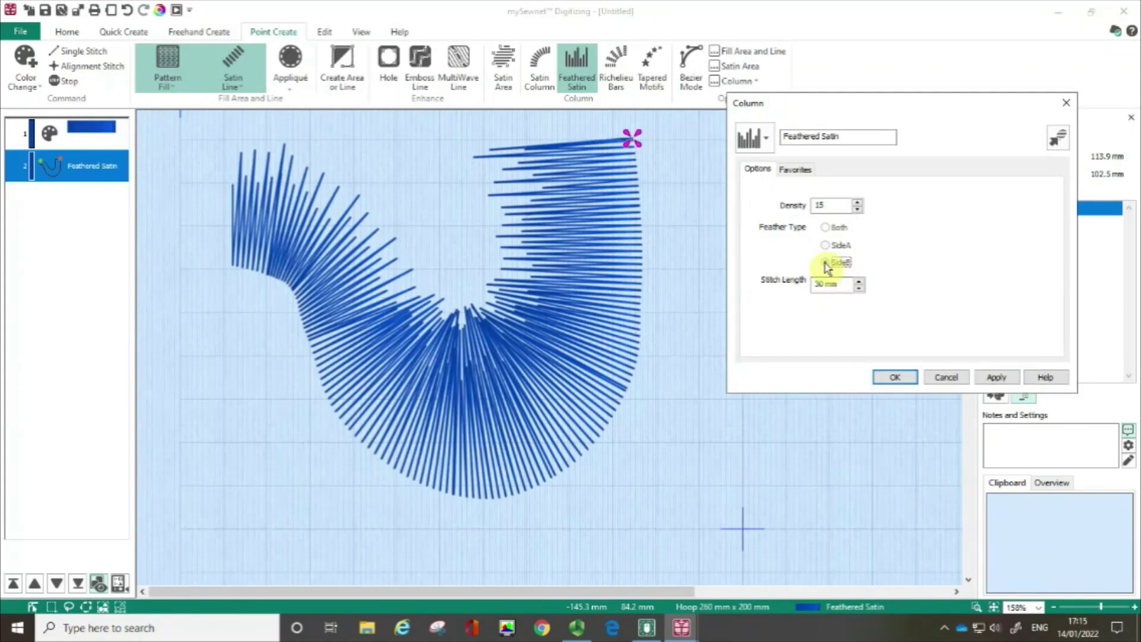
Step: Apply the SideB feather to the hook
click(999, 378)
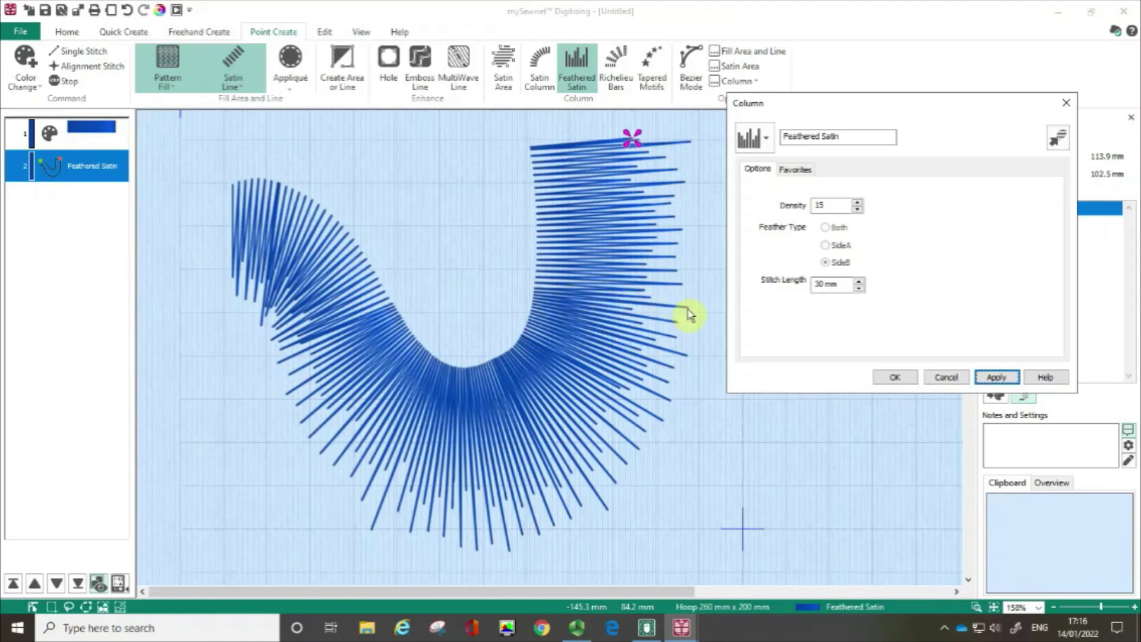
click(821, 292)
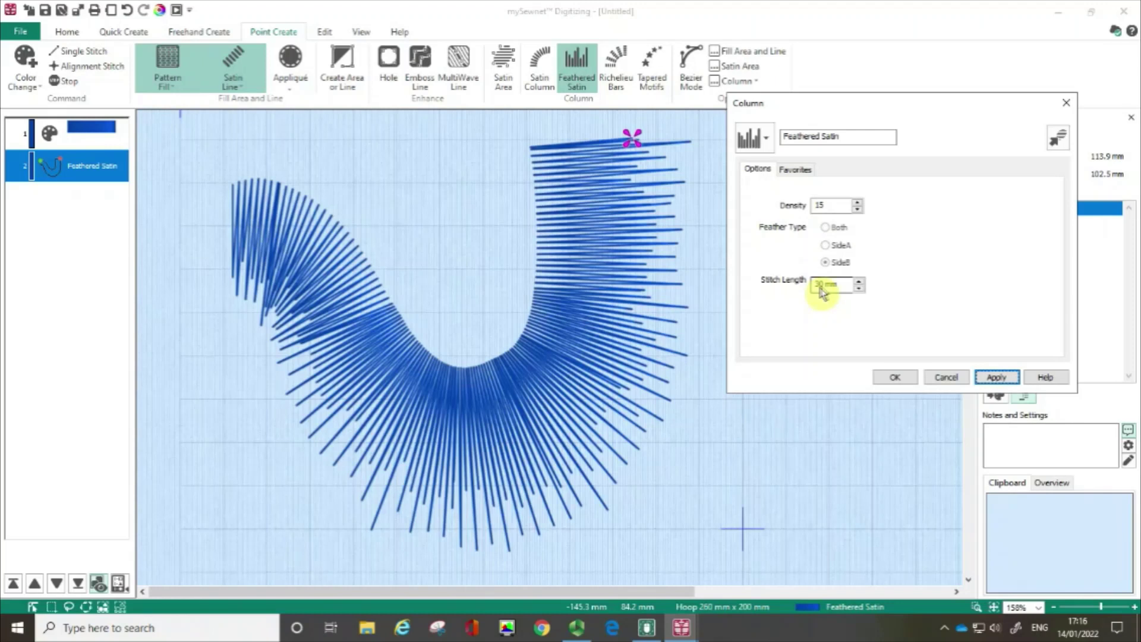
click(822, 291)
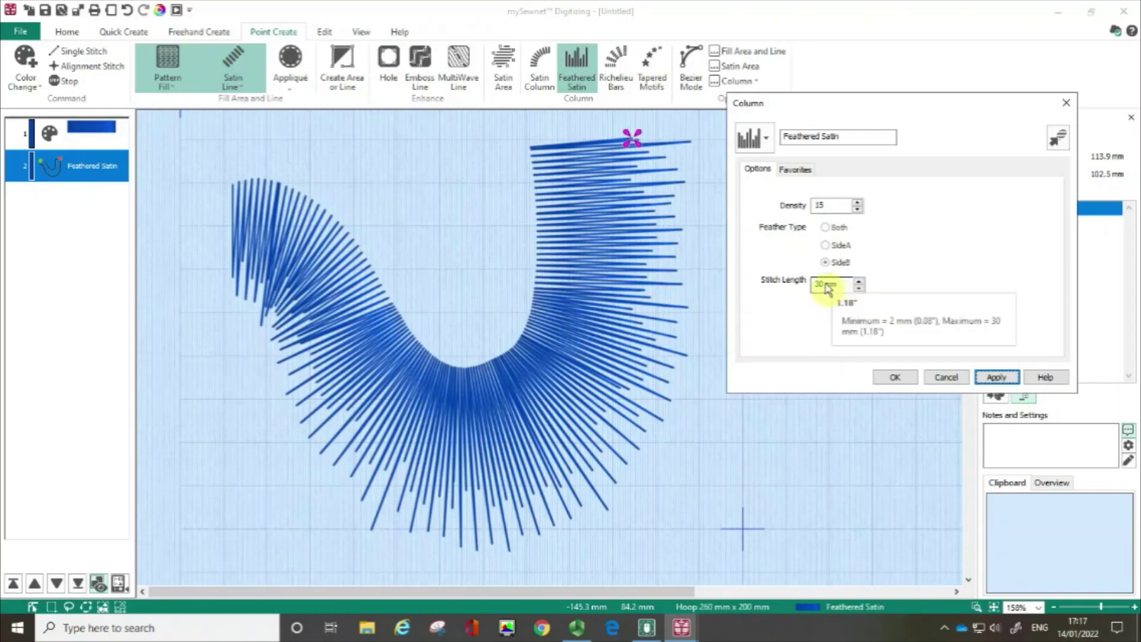
Step: Change the stitch length to 9 mm and apply it
click(827, 288)
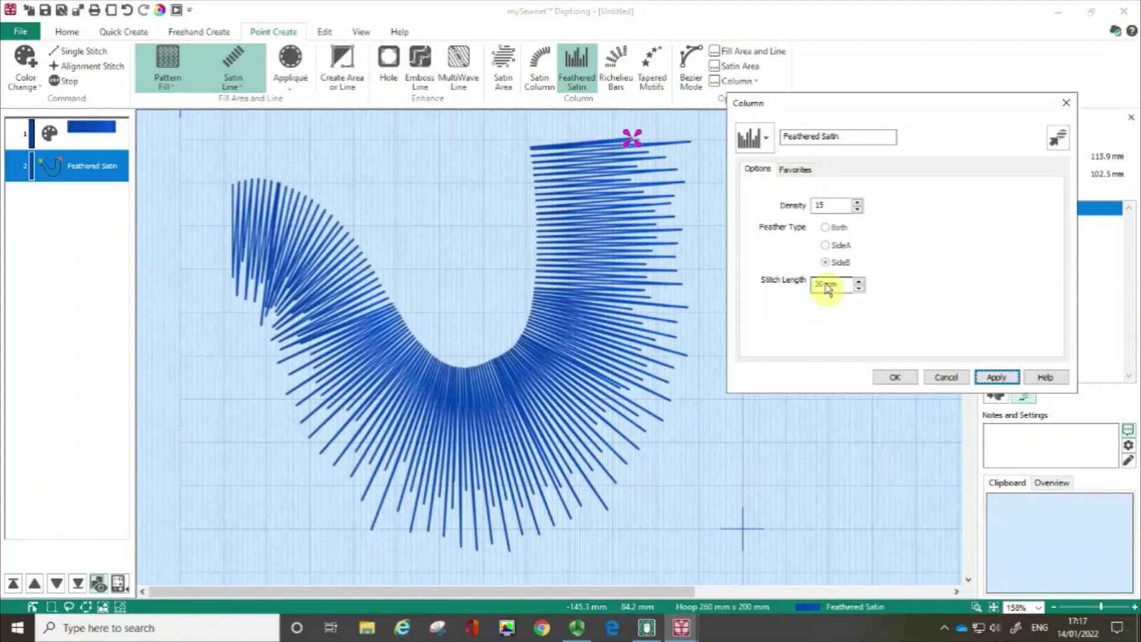
drag(828, 288, 821, 290)
text(9)
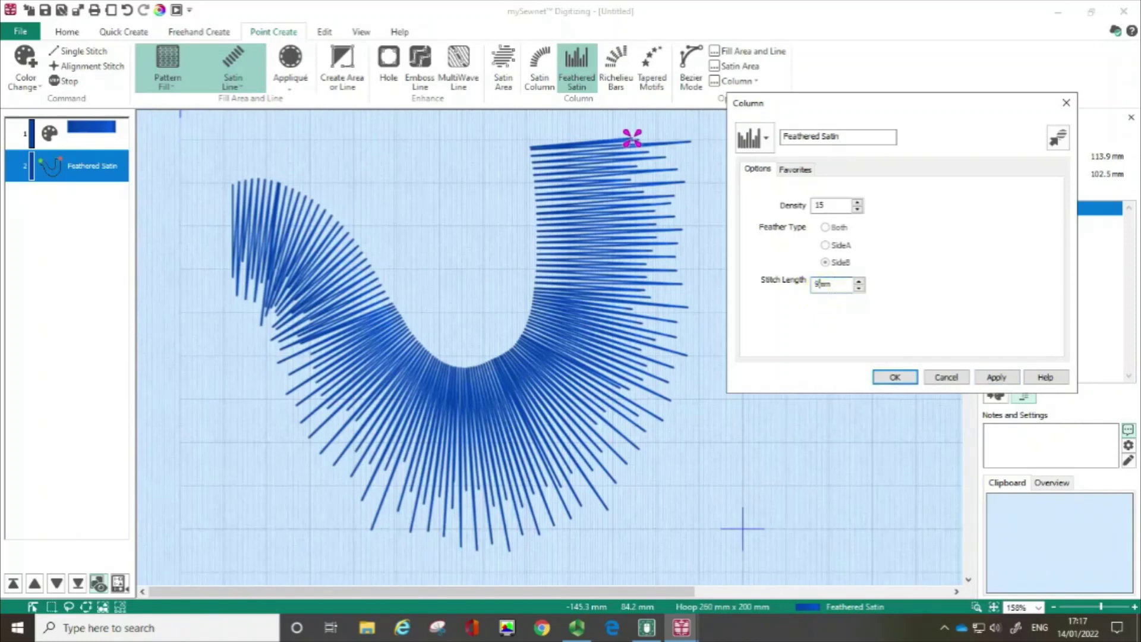
click(997, 377)
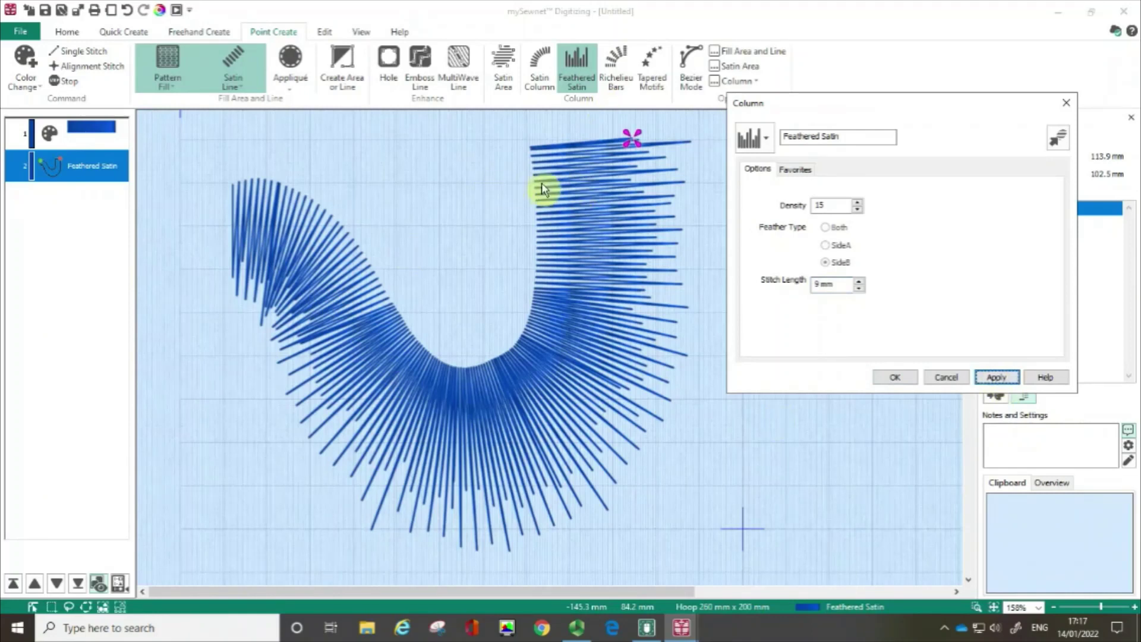
click(573, 179)
Step: Close the hook's settings, scroll right, and pick the Richelieu Bars tool
click(908, 381)
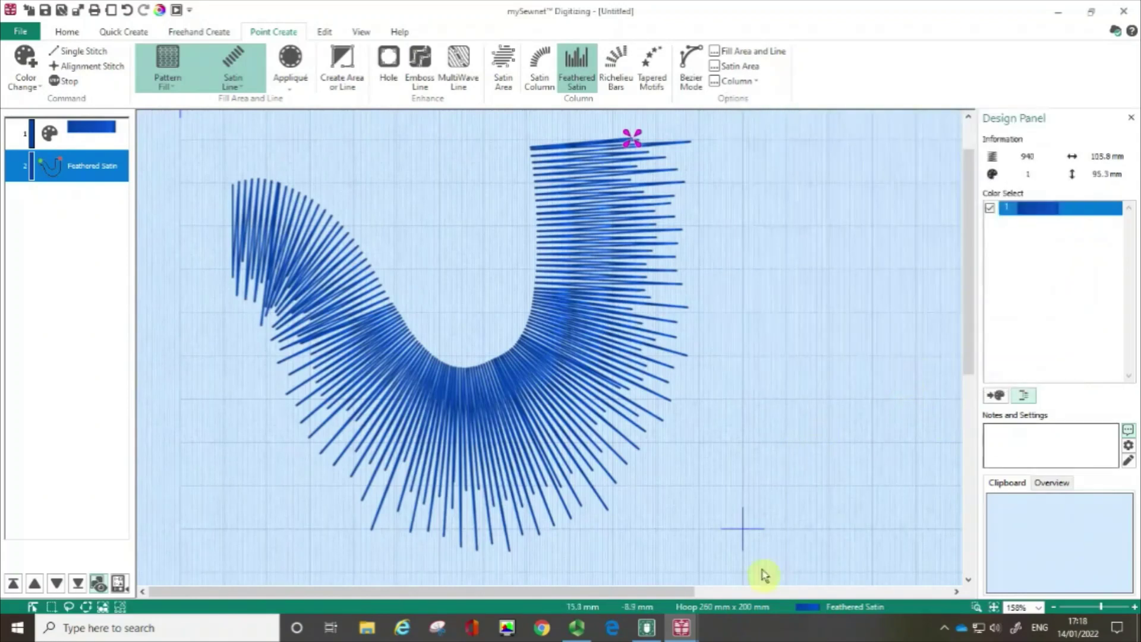
drag(662, 595, 910, 596)
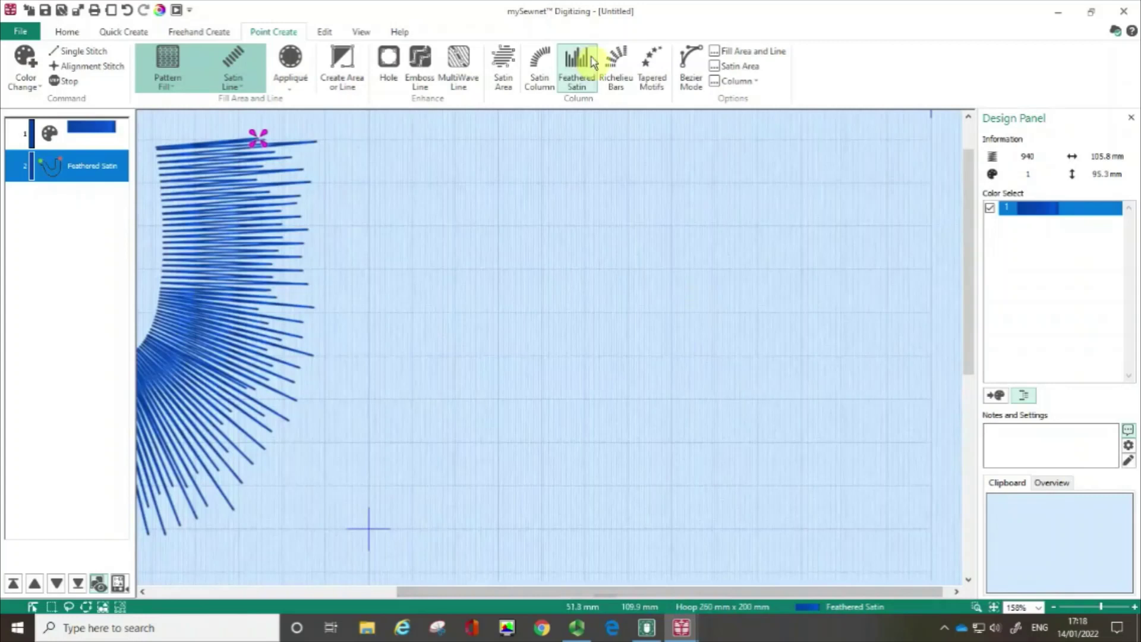
click(619, 74)
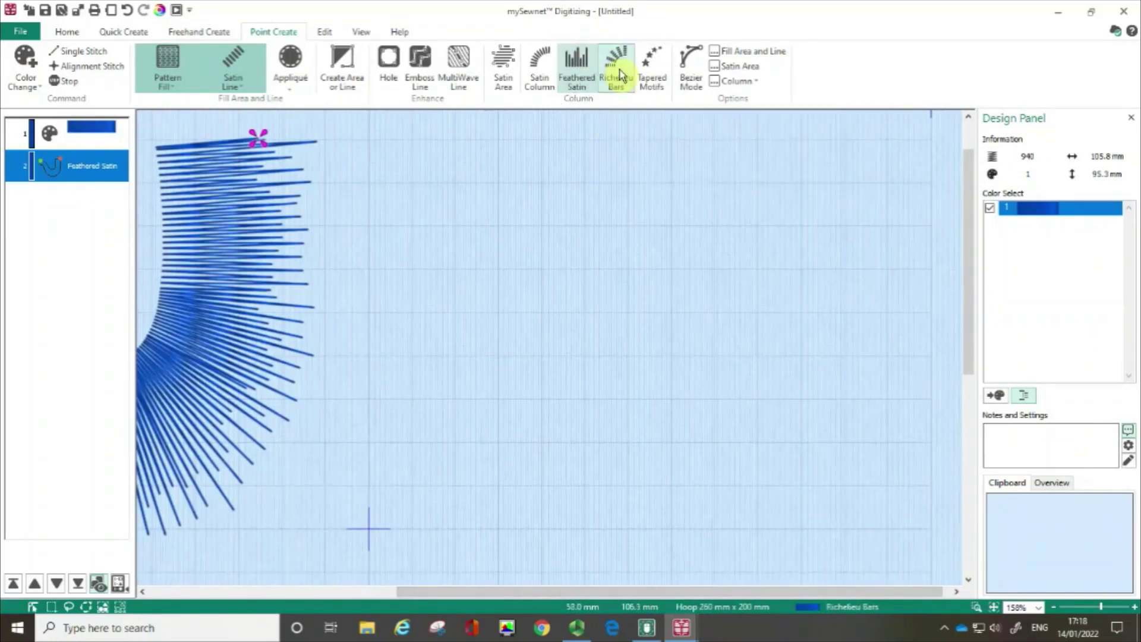
Step: Plot the left half of the arc band with alternating top and bottom points
click(505, 152)
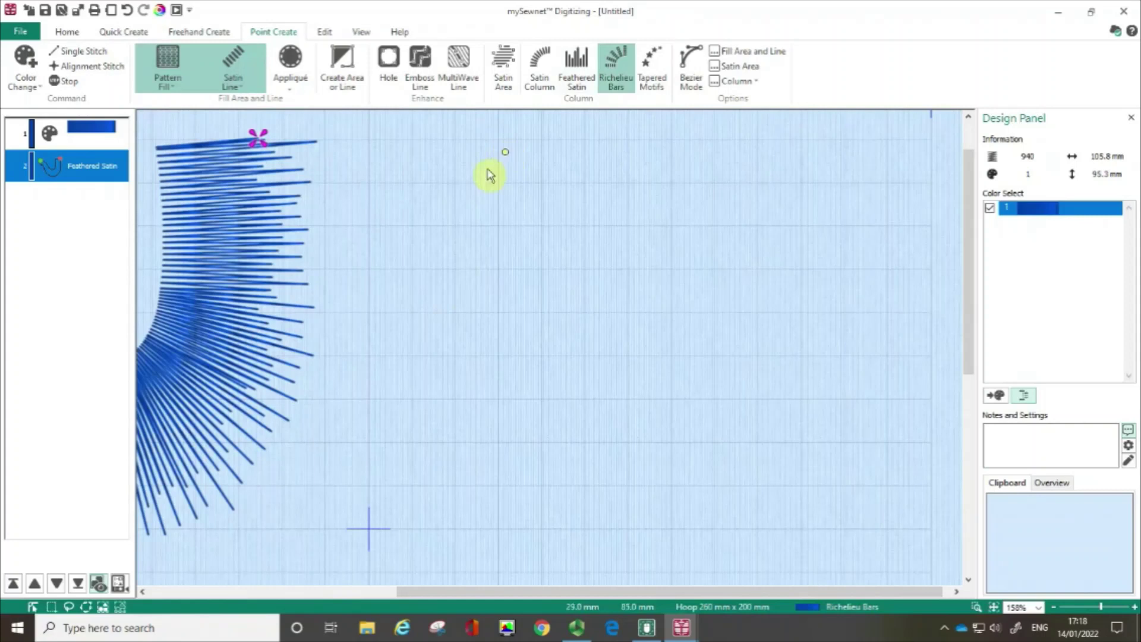
click(418, 261)
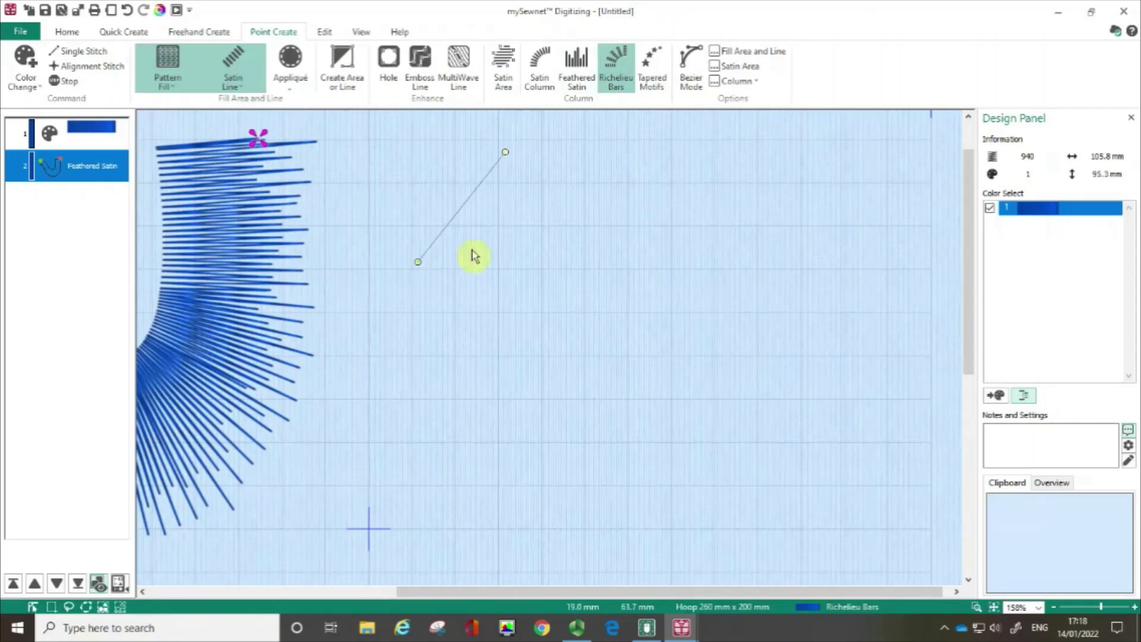
click(580, 182)
click(481, 337)
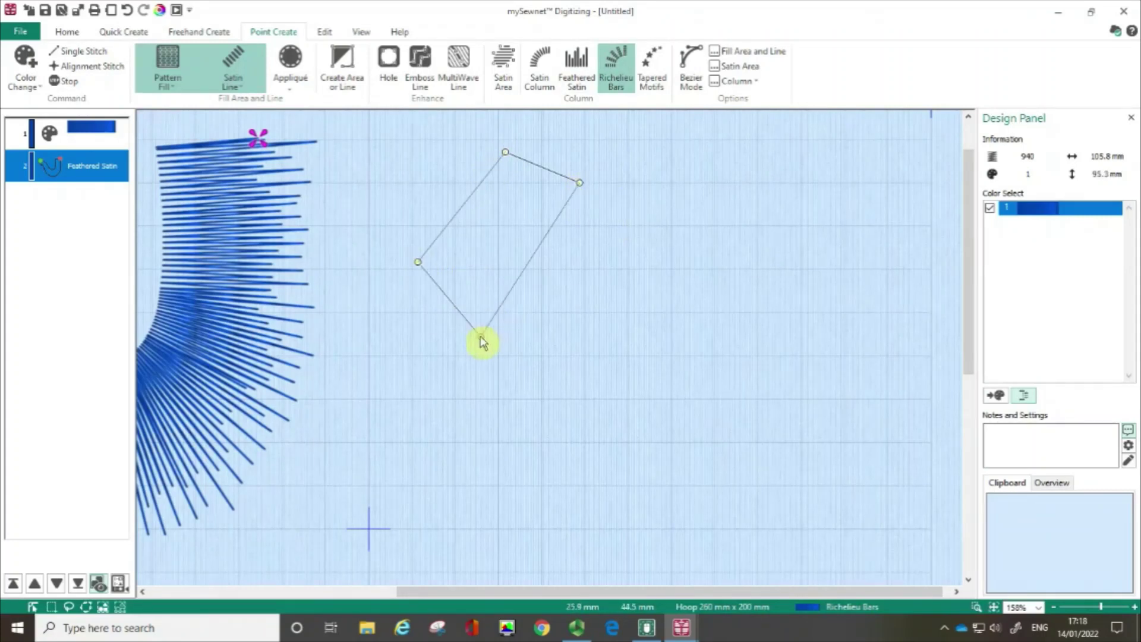
click(626, 199)
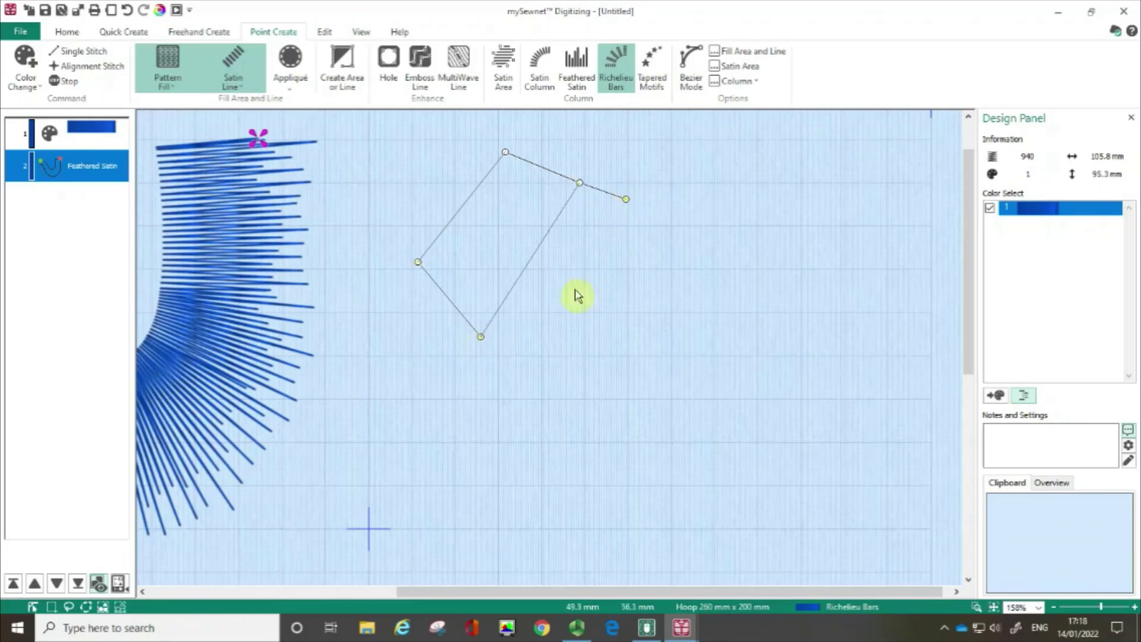
click(544, 369)
click(666, 208)
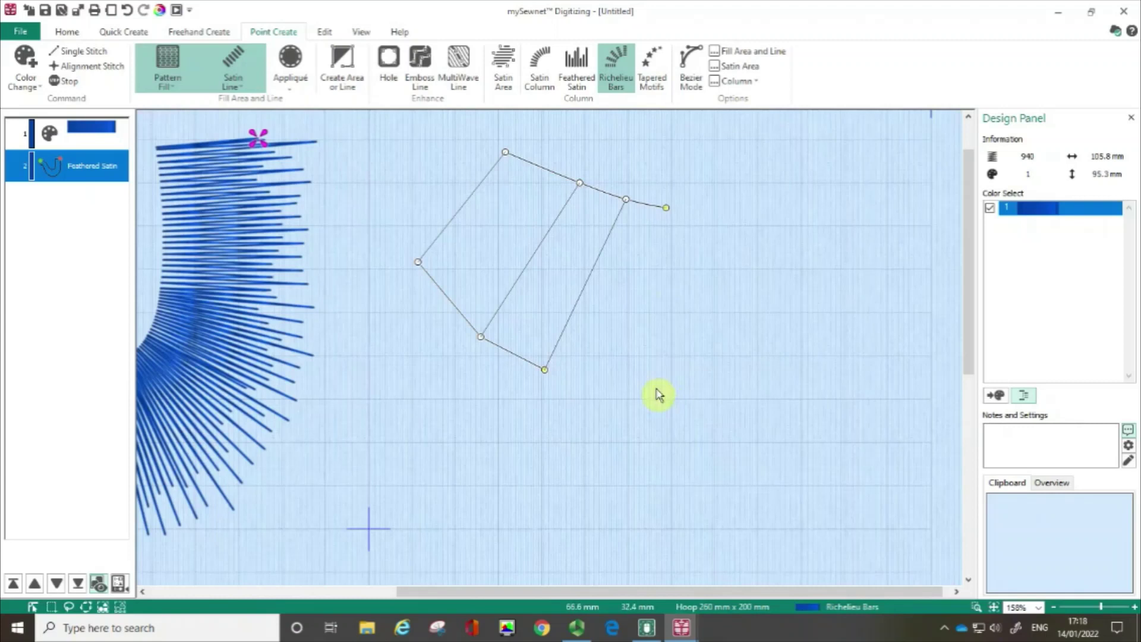
click(656, 388)
click(695, 207)
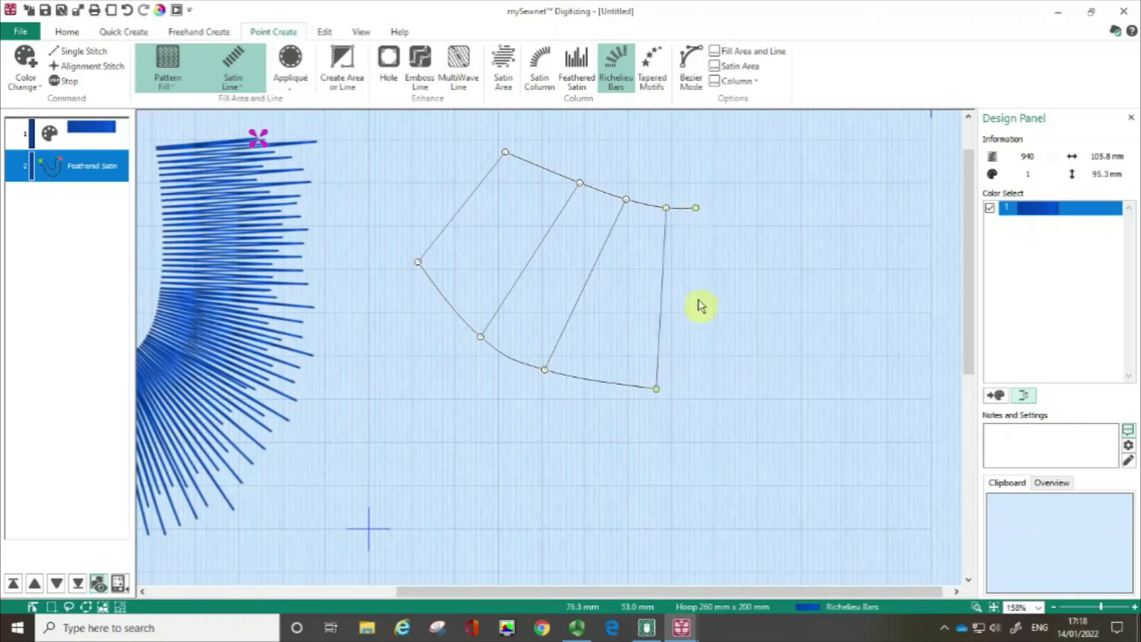
click(702, 384)
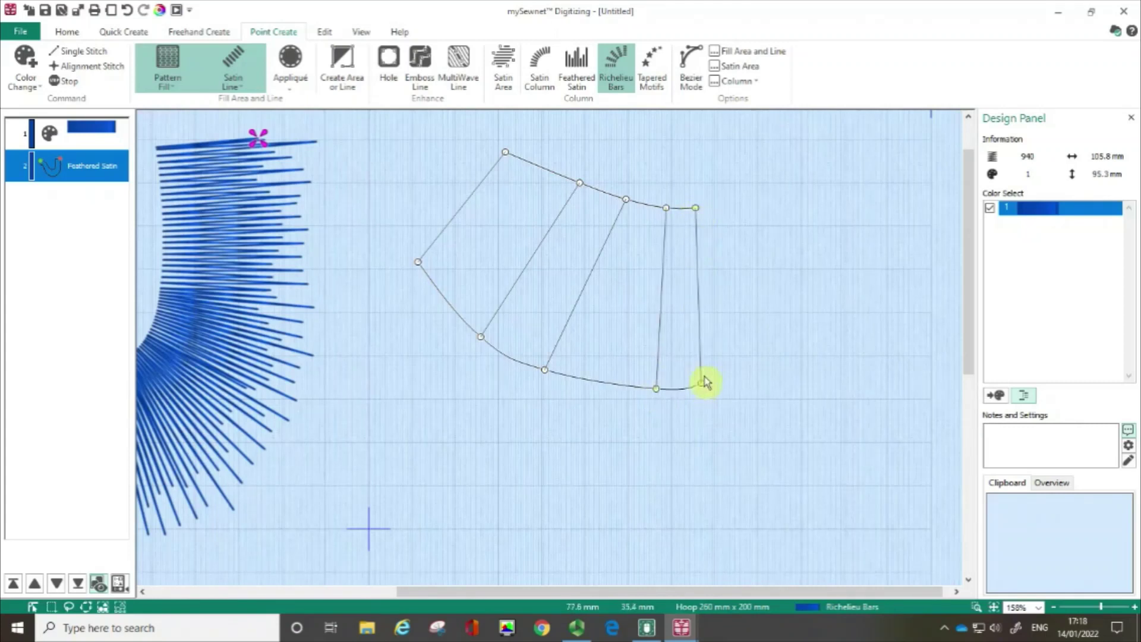
Step: Finish the band's right end and shift one bottom point leftward
click(713, 203)
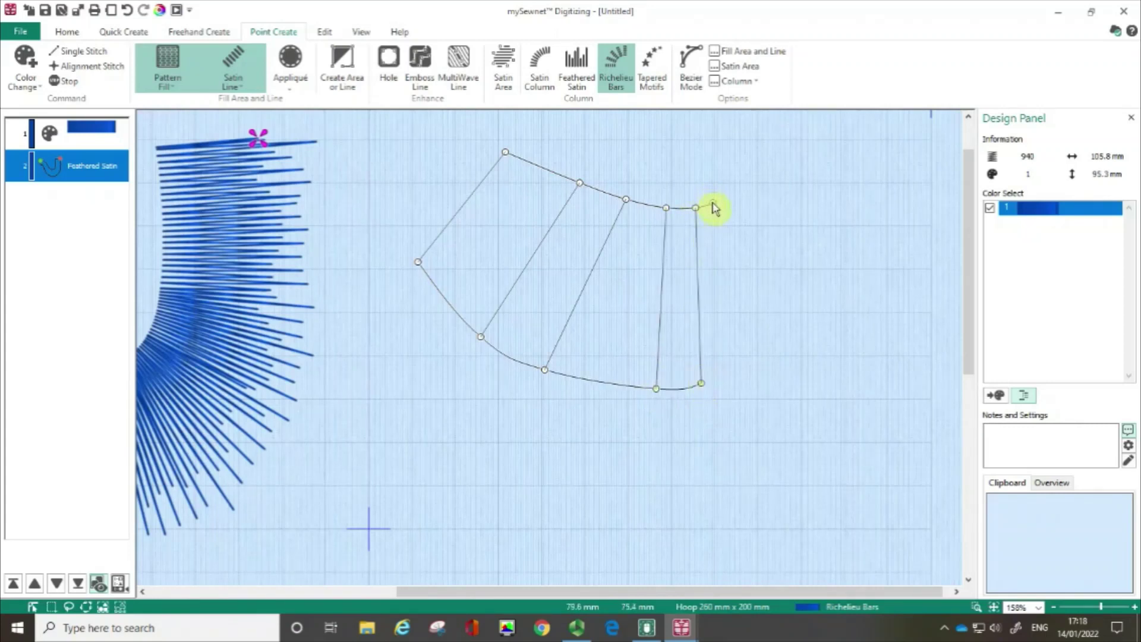
click(777, 343)
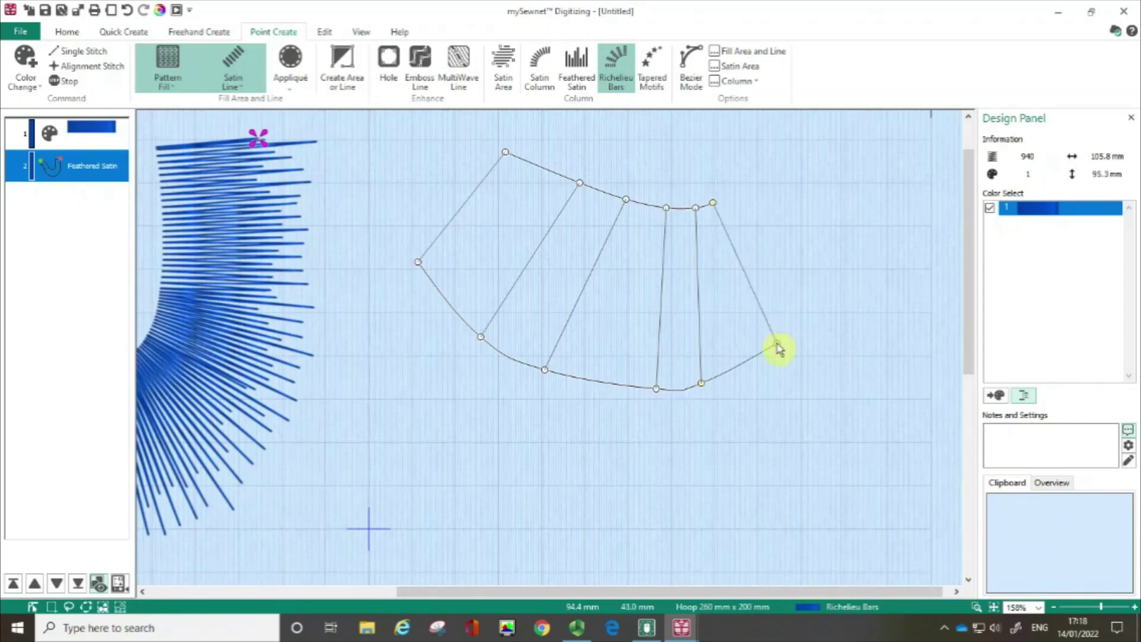
click(742, 176)
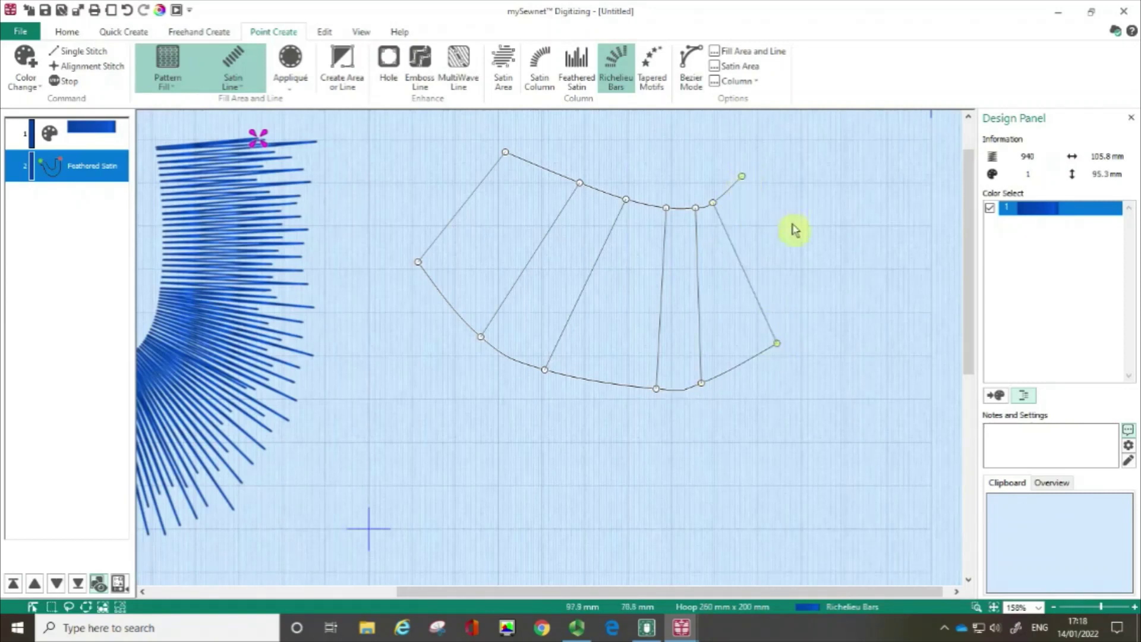
click(816, 281)
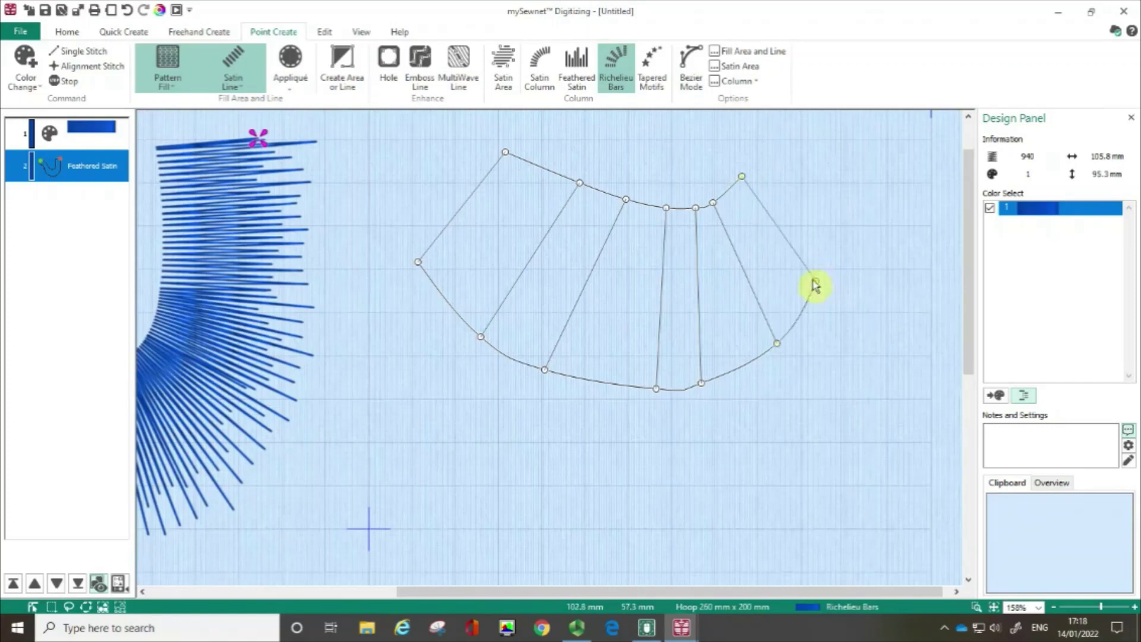
click(767, 160)
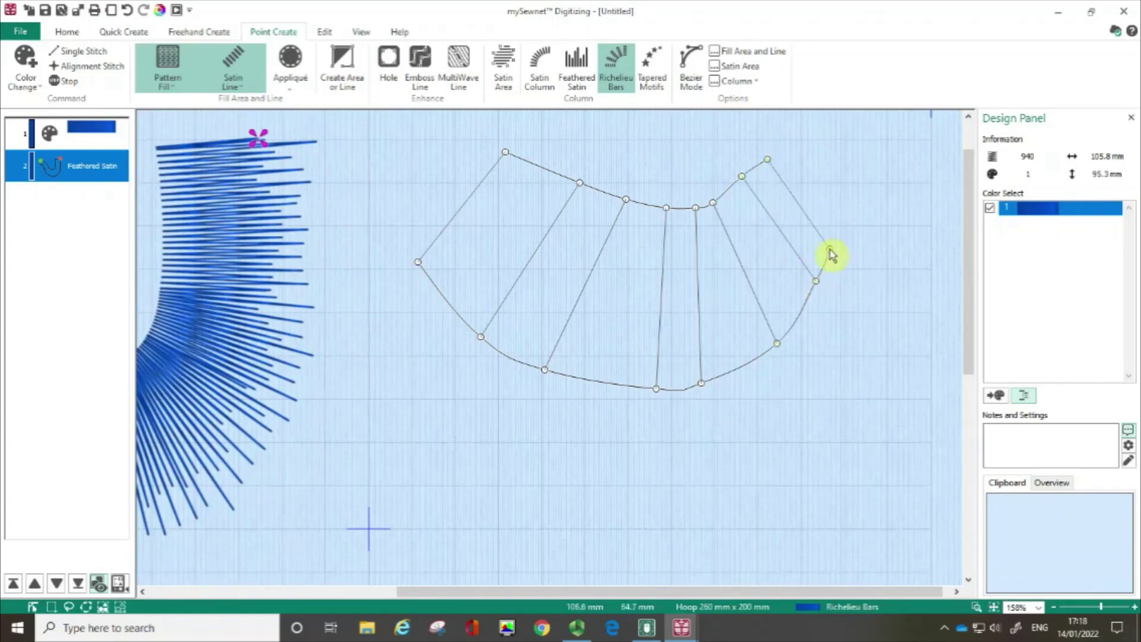
click(829, 248)
click(820, 146)
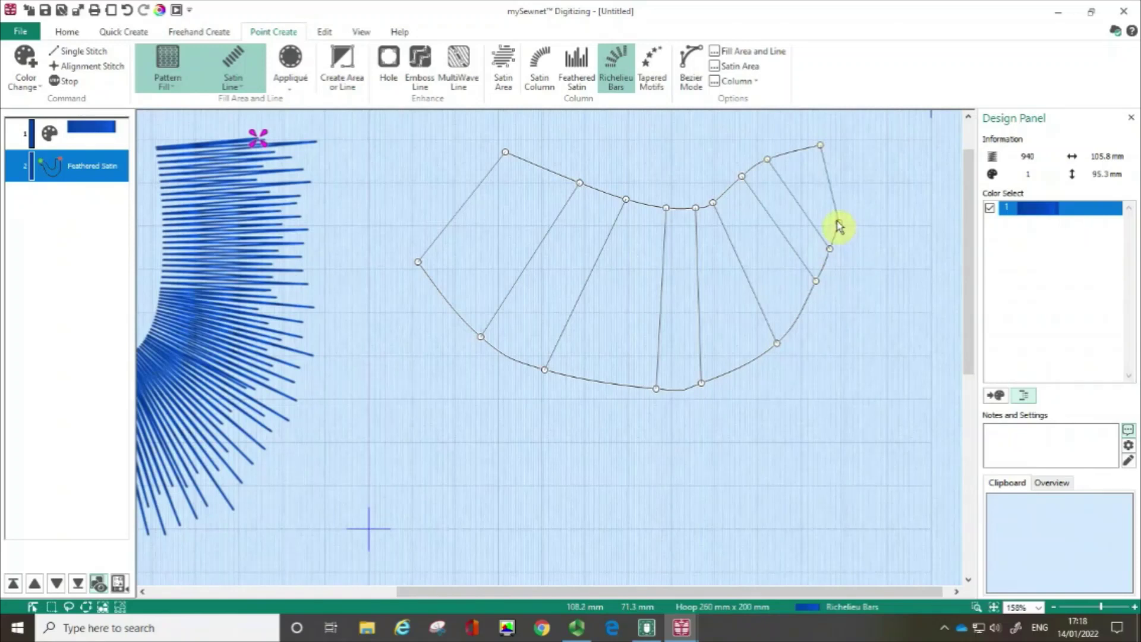
click(838, 225)
drag(657, 389, 630, 391)
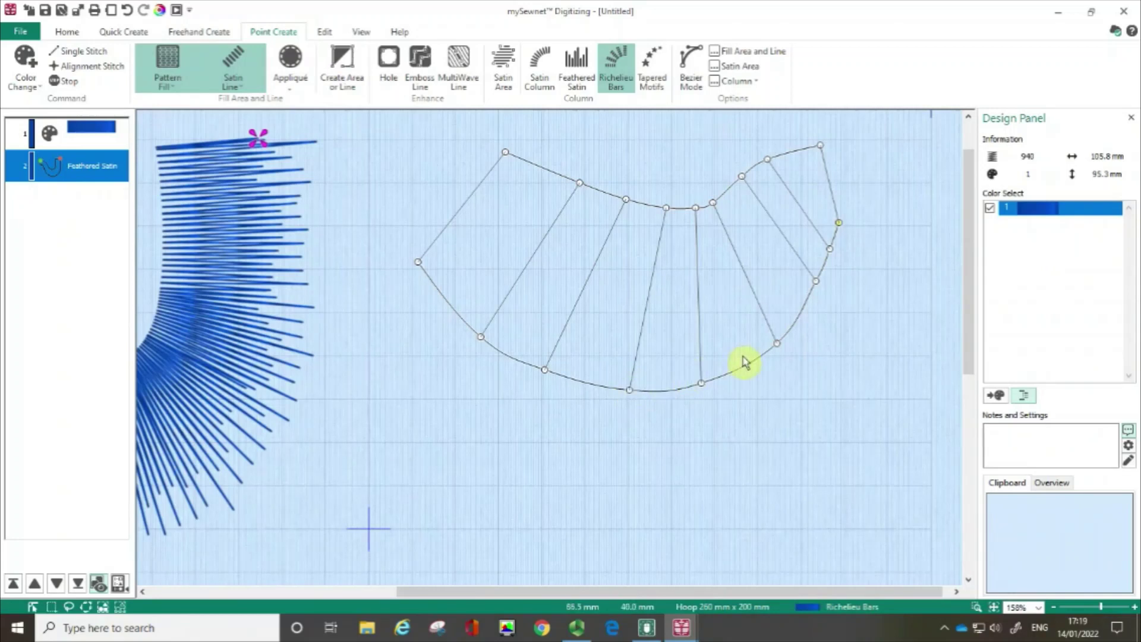
Step: Generate the Richelieu bars and drag two top nodes down-left to deepen the inner curve
key(Return)
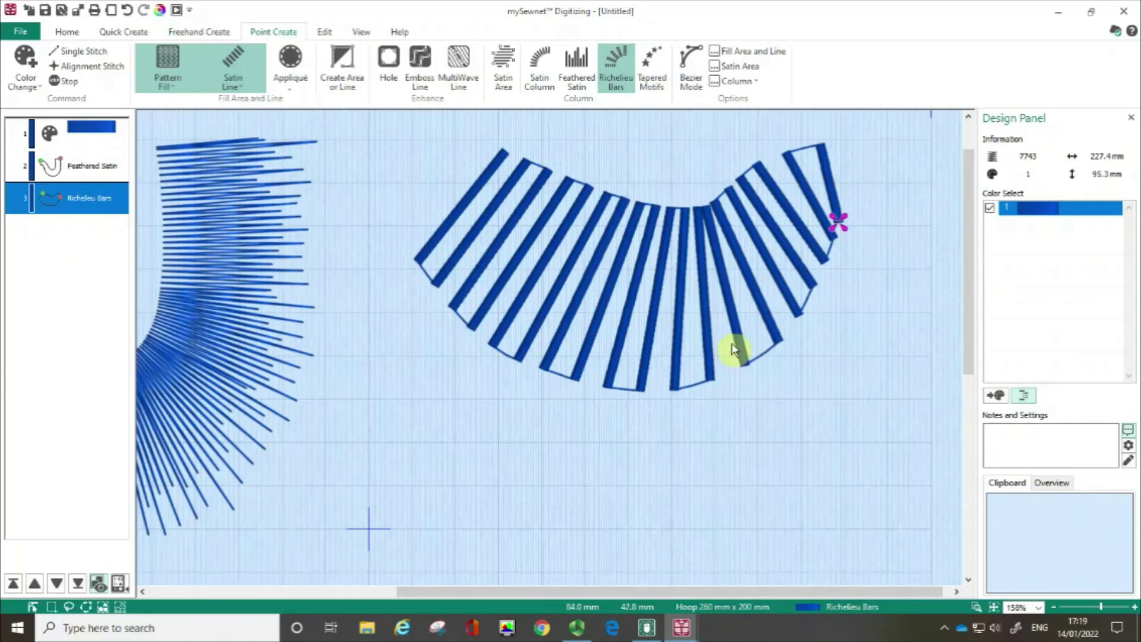
key(Escape)
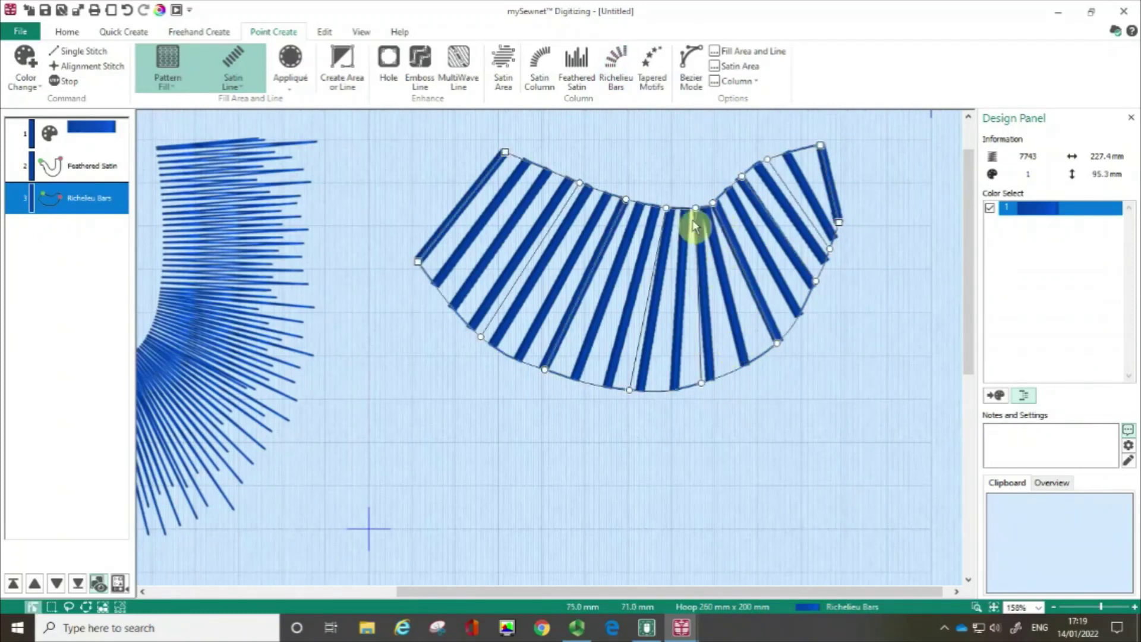
click(666, 209)
drag(667, 209, 617, 214)
drag(697, 211, 661, 233)
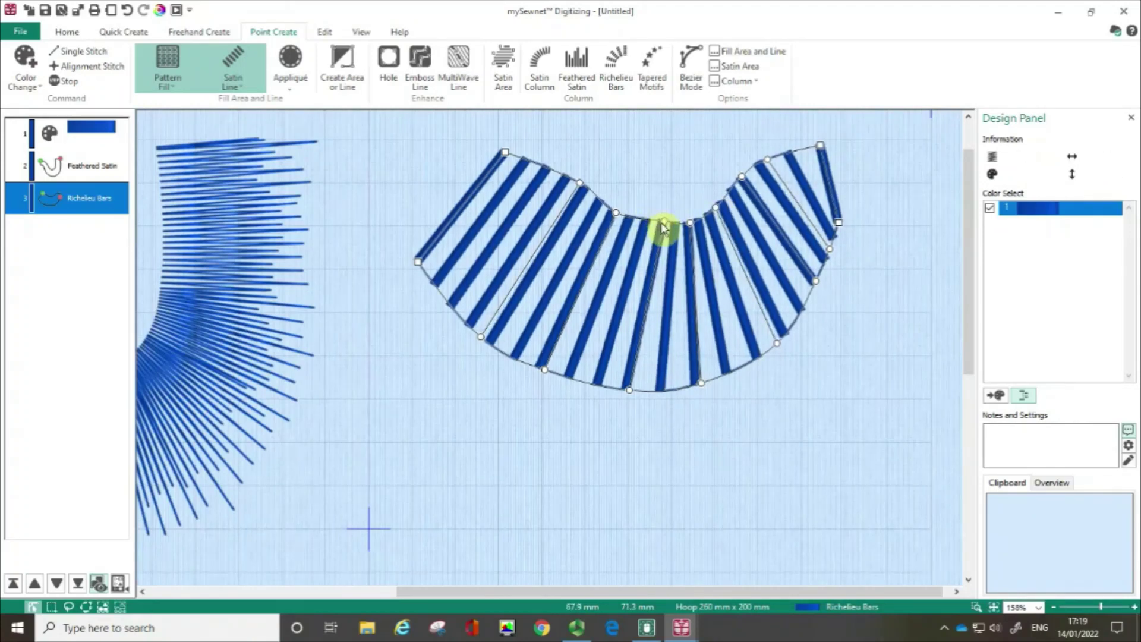
Step: Open the Richelieu Bars column settings, move the dialog aside, and inspect the 6 mm minimum gap
double_click(662, 255)
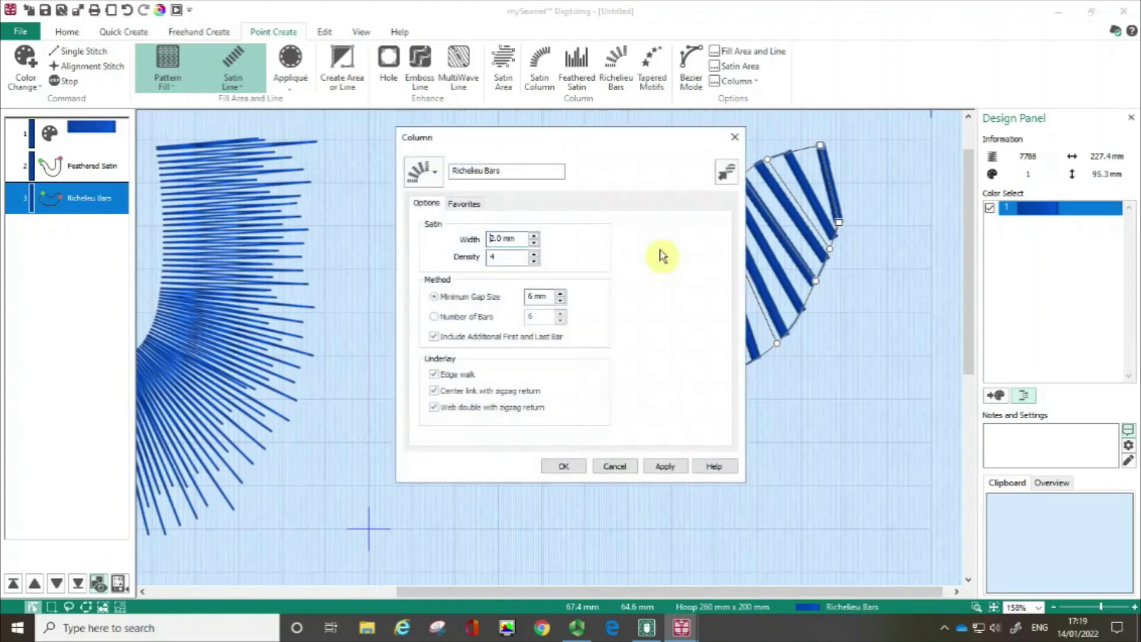
drag(555, 140, 305, 71)
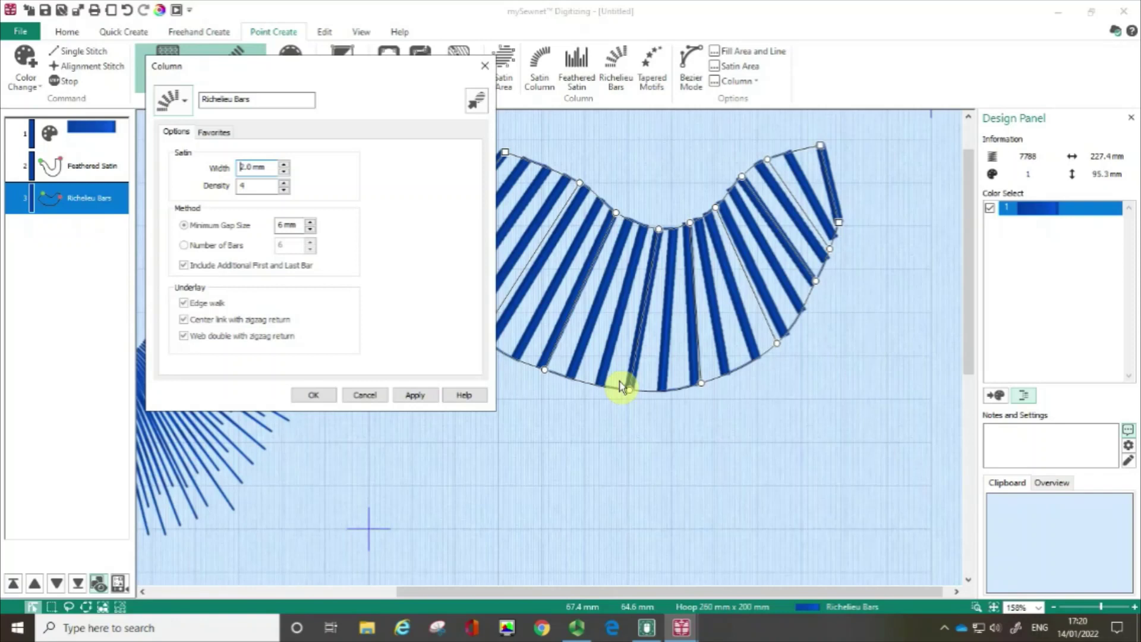
click(671, 291)
click(227, 319)
click(228, 320)
click(228, 319)
click(227, 319)
drag(374, 67, 303, 68)
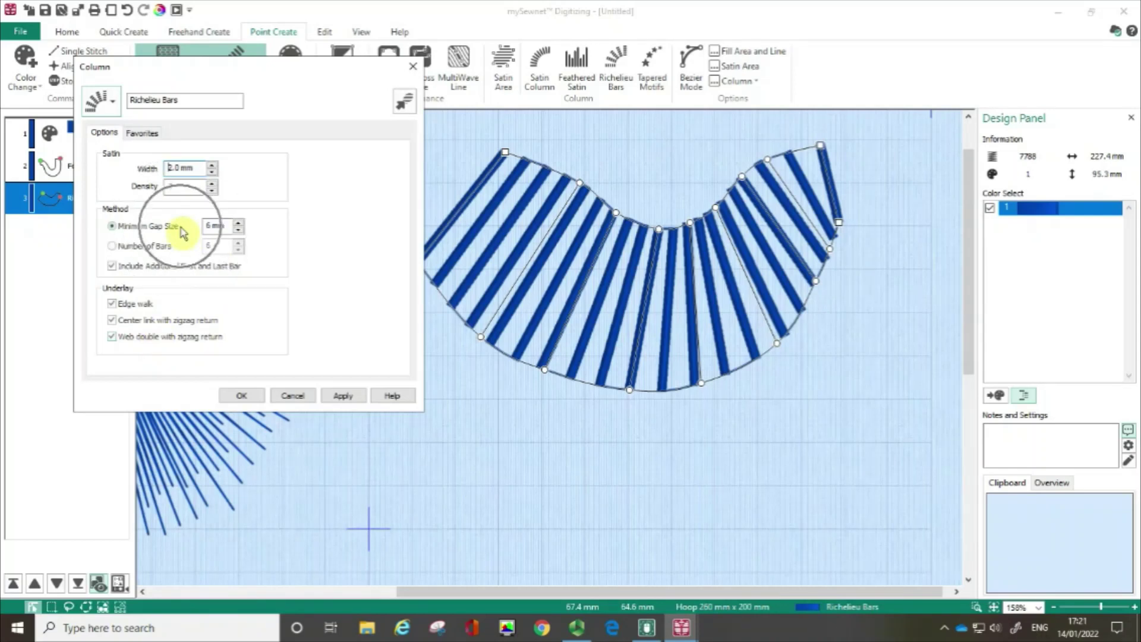
click(216, 235)
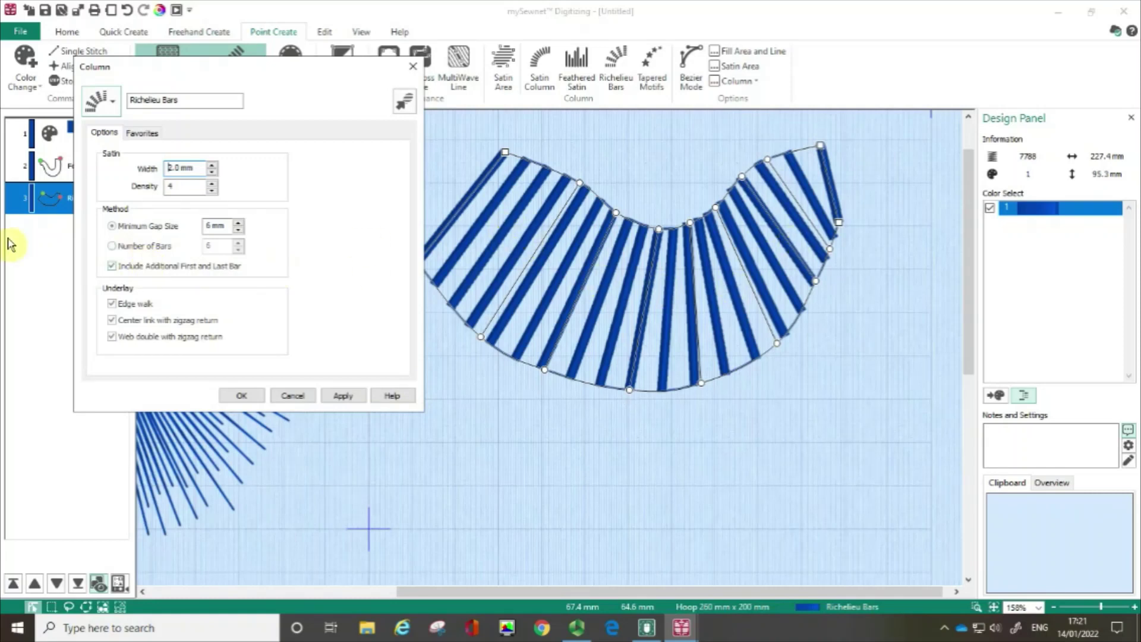
Step: Switch spacing to Number of Bars, set it to 8, and apply
click(112, 247)
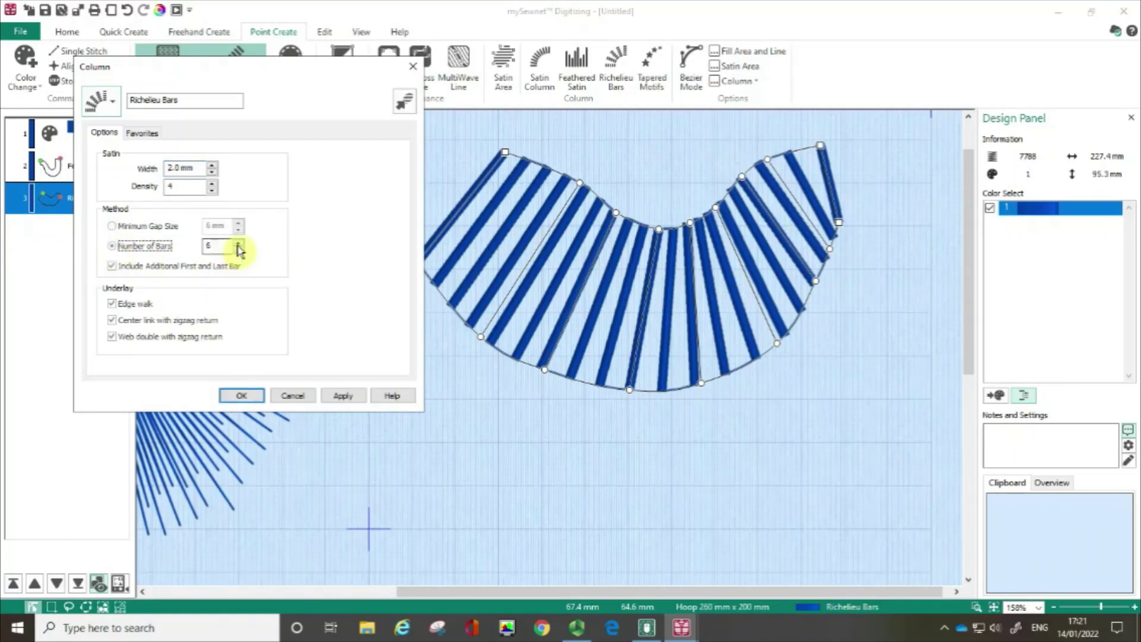
key(Tab)
click(338, 397)
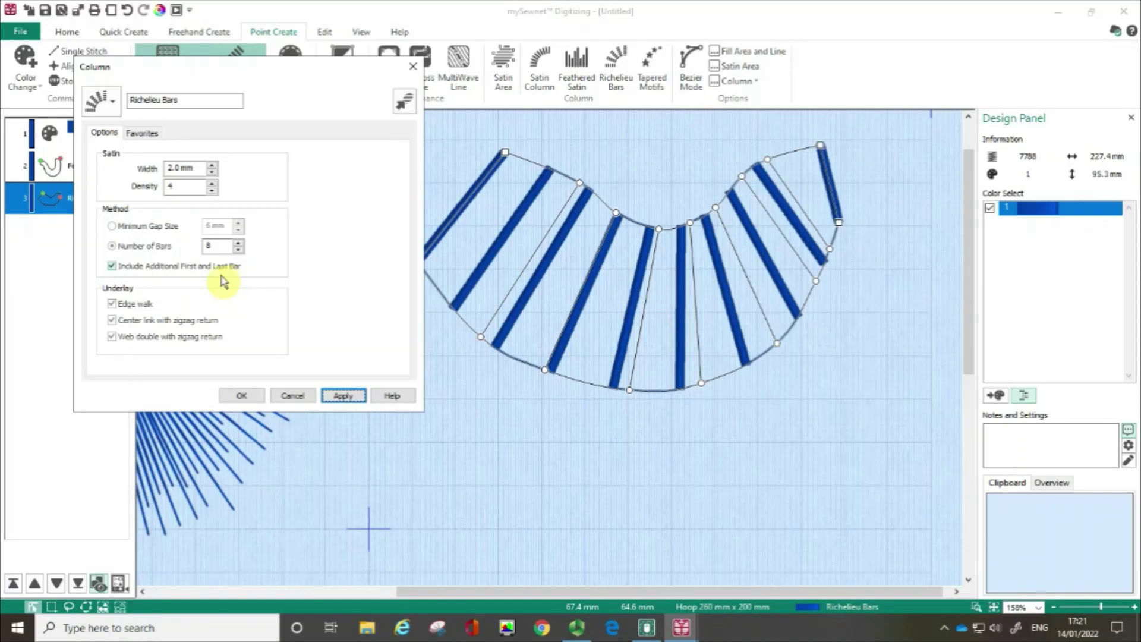
Step: Uncheck Include Additional First and Last Bar, apply, and confirm with OK
click(113, 267)
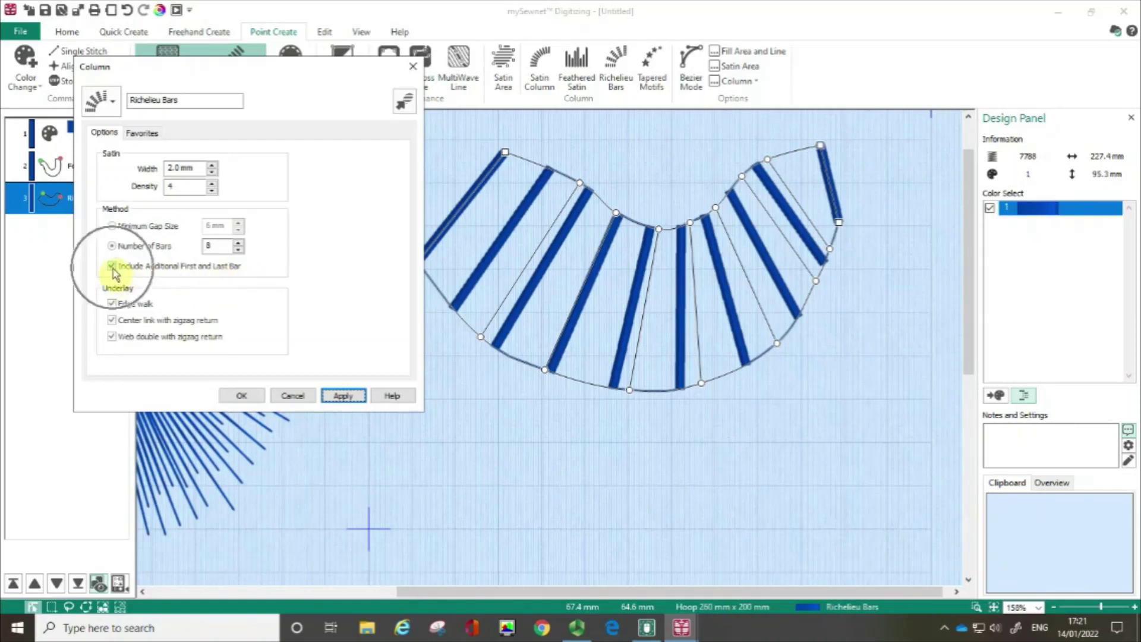
click(352, 399)
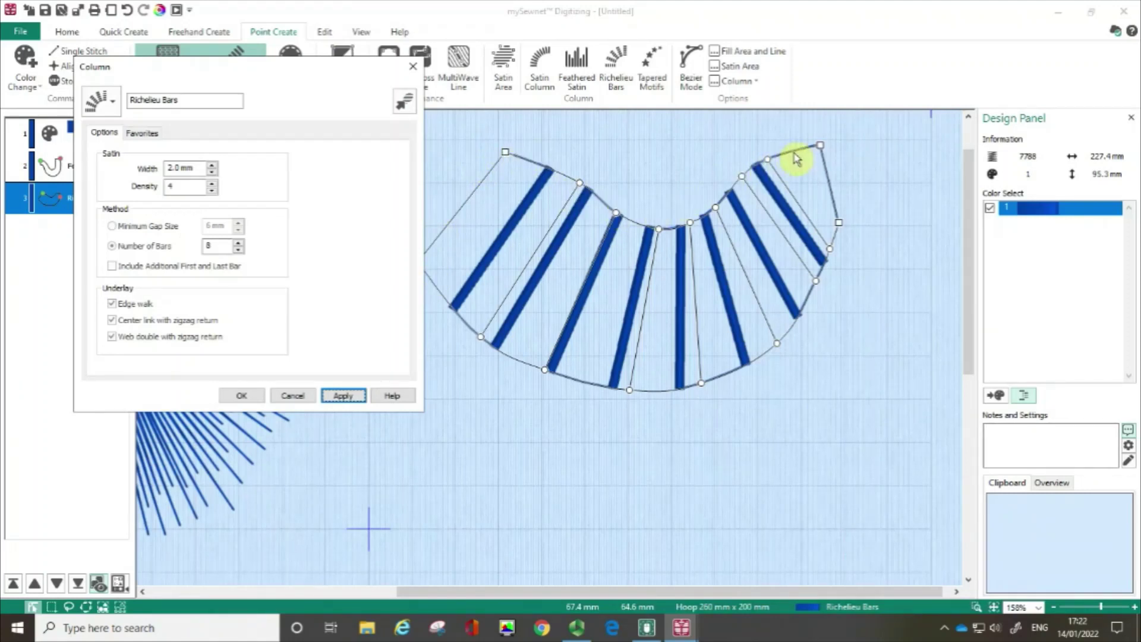
click(244, 400)
Step: Close the bar settings, zoom out, and pick the Tapered Motifs column tool
click(245, 400)
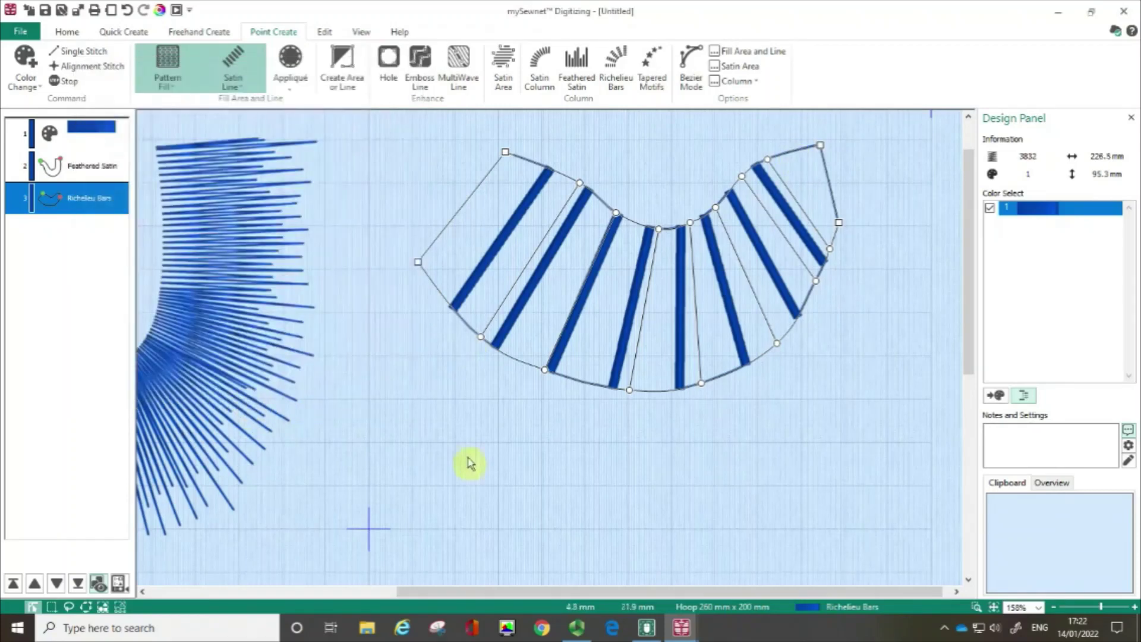
drag(972, 330, 978, 500)
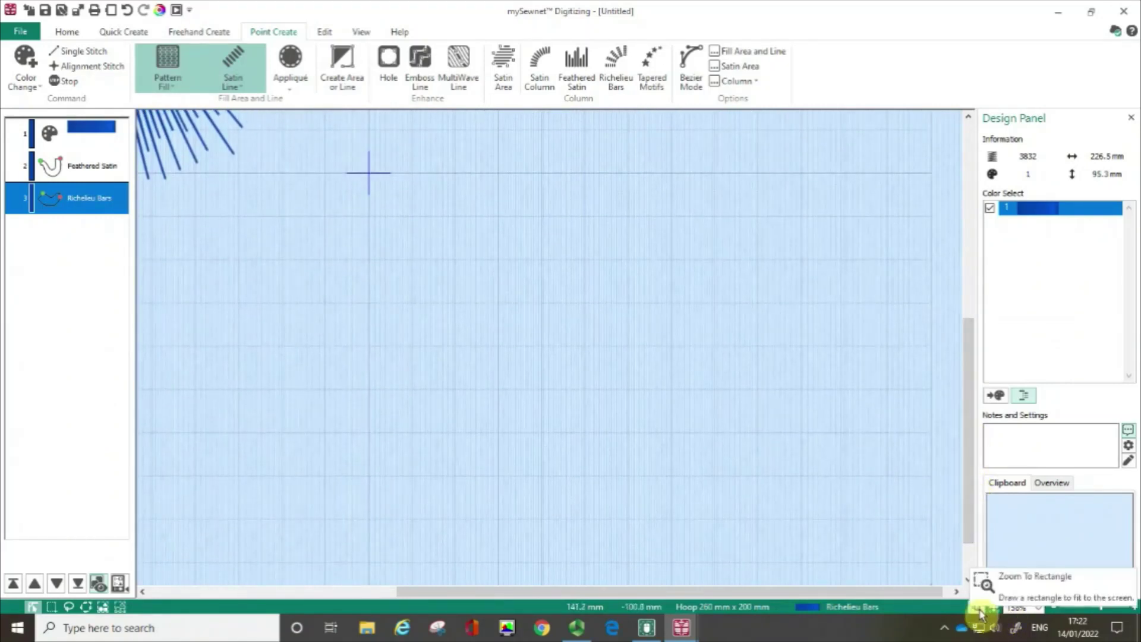
click(1053, 609)
click(1053, 609)
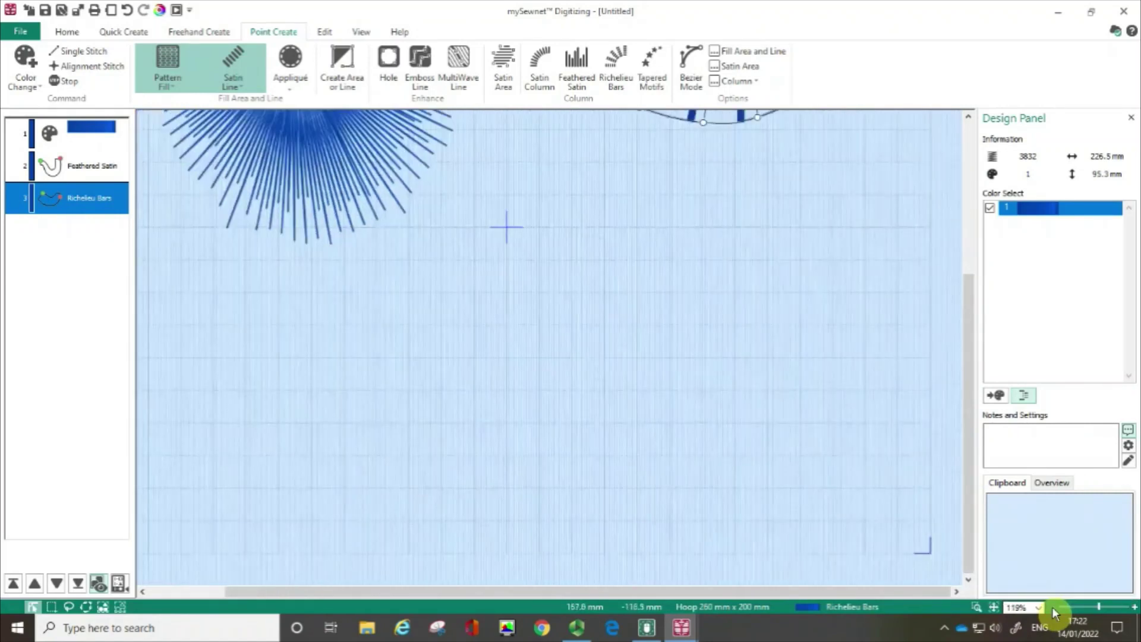
click(651, 63)
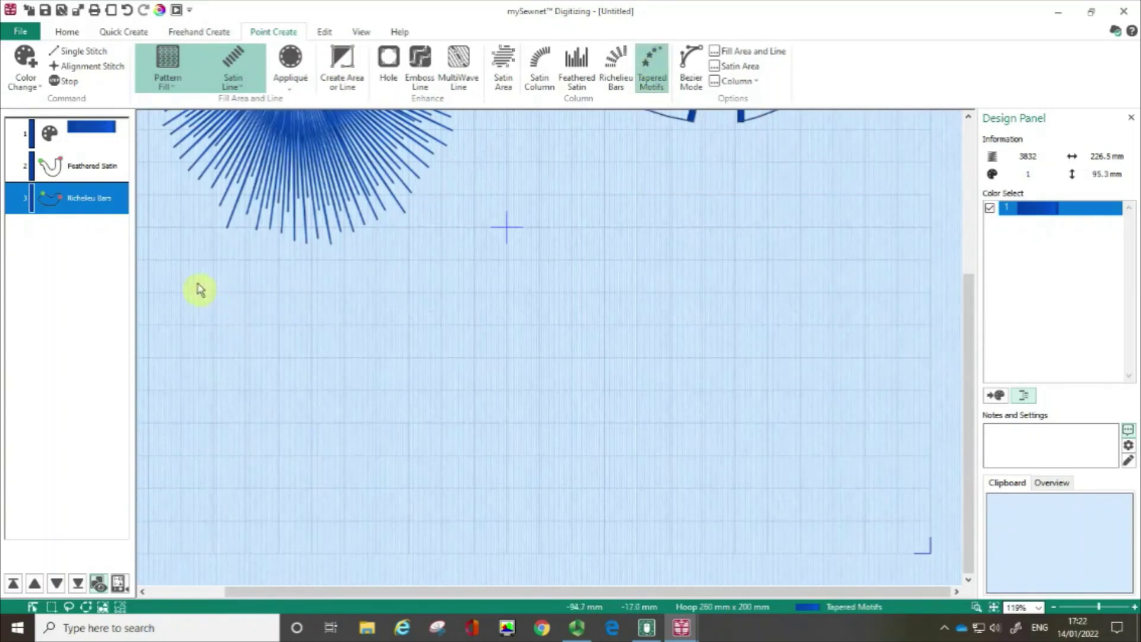
Step: Plot the column's left and bottom with alternating upper and lower edge points
click(243, 294)
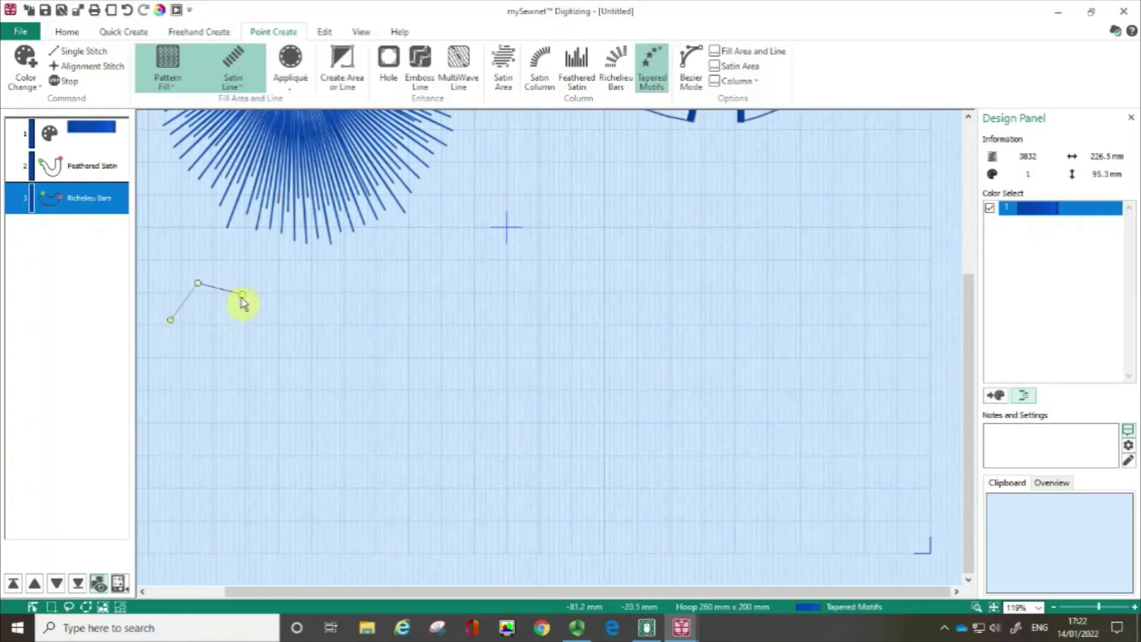
click(208, 361)
click(289, 293)
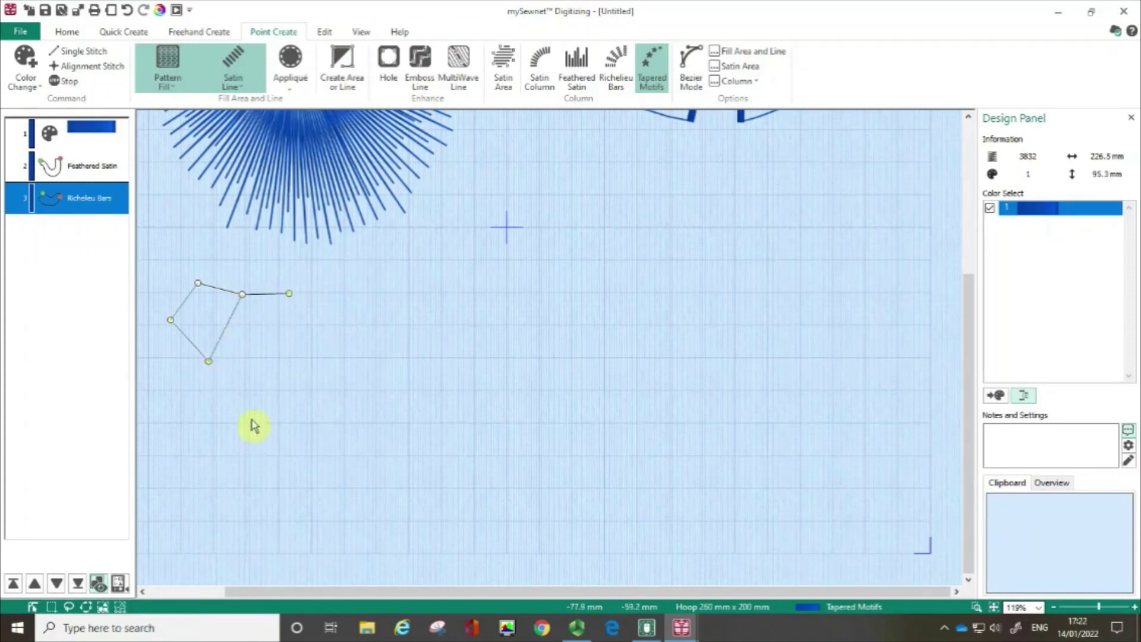
click(248, 415)
click(341, 335)
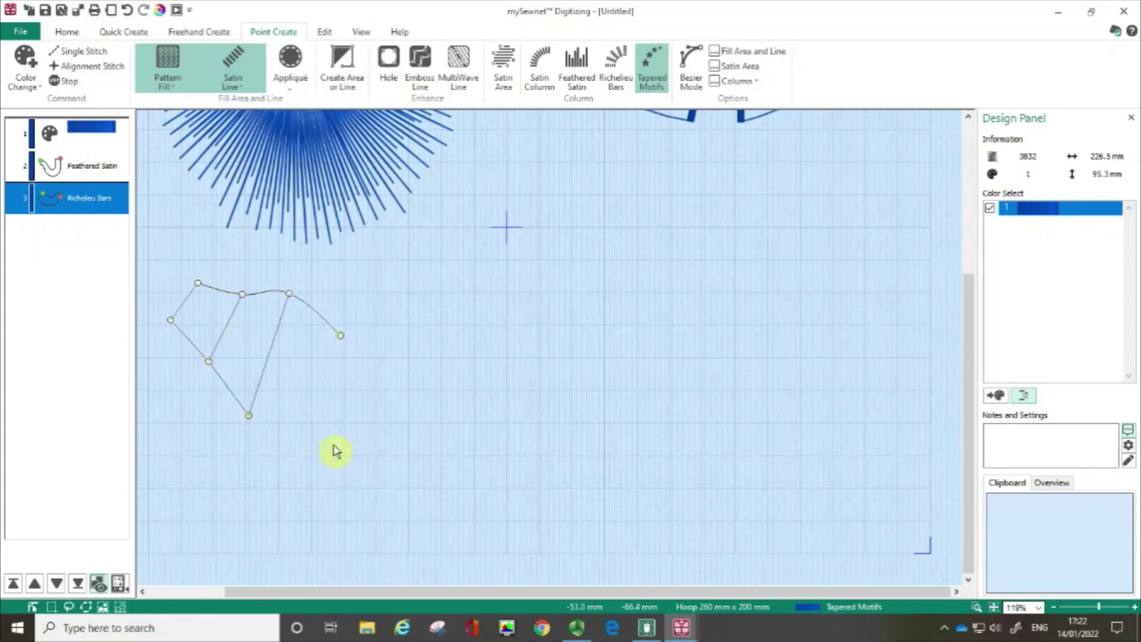
click(304, 430)
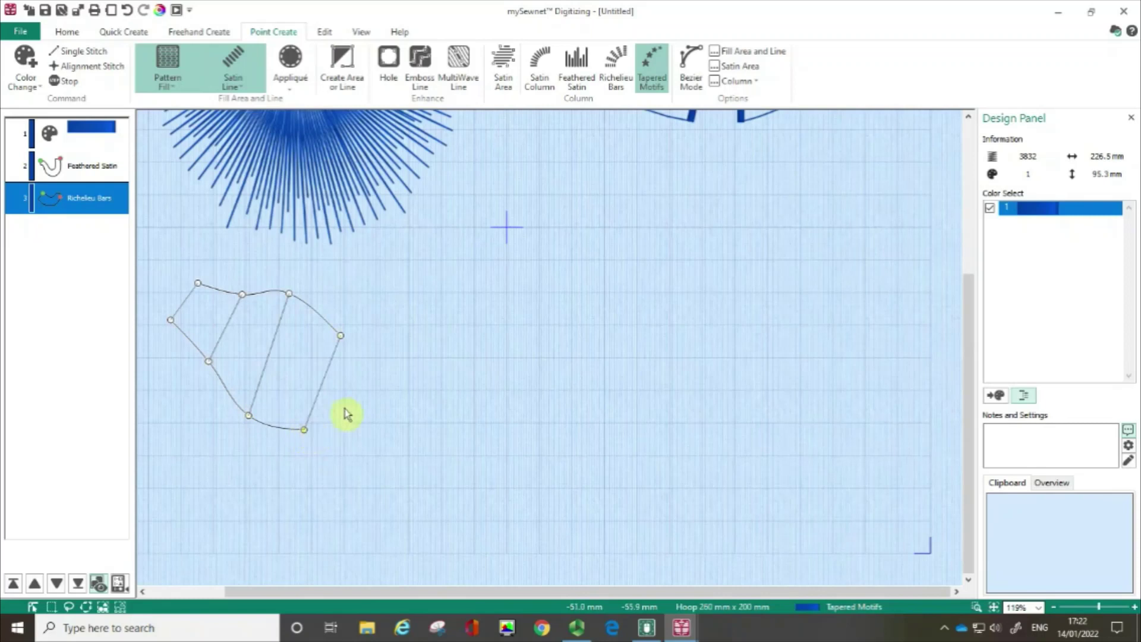
click(377, 387)
click(362, 441)
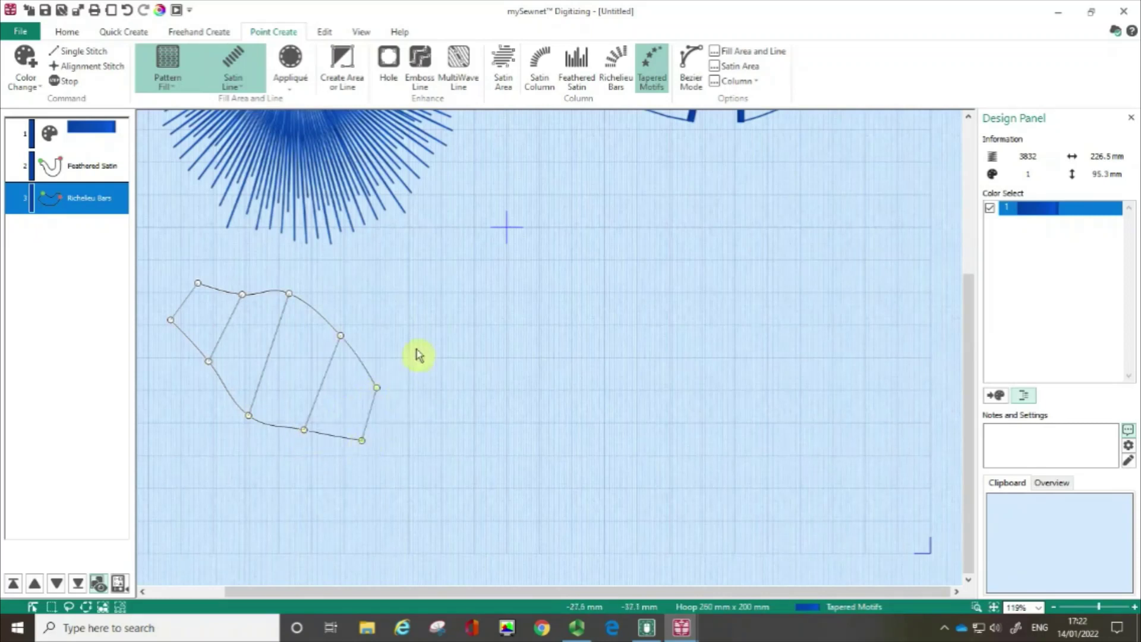
click(434, 348)
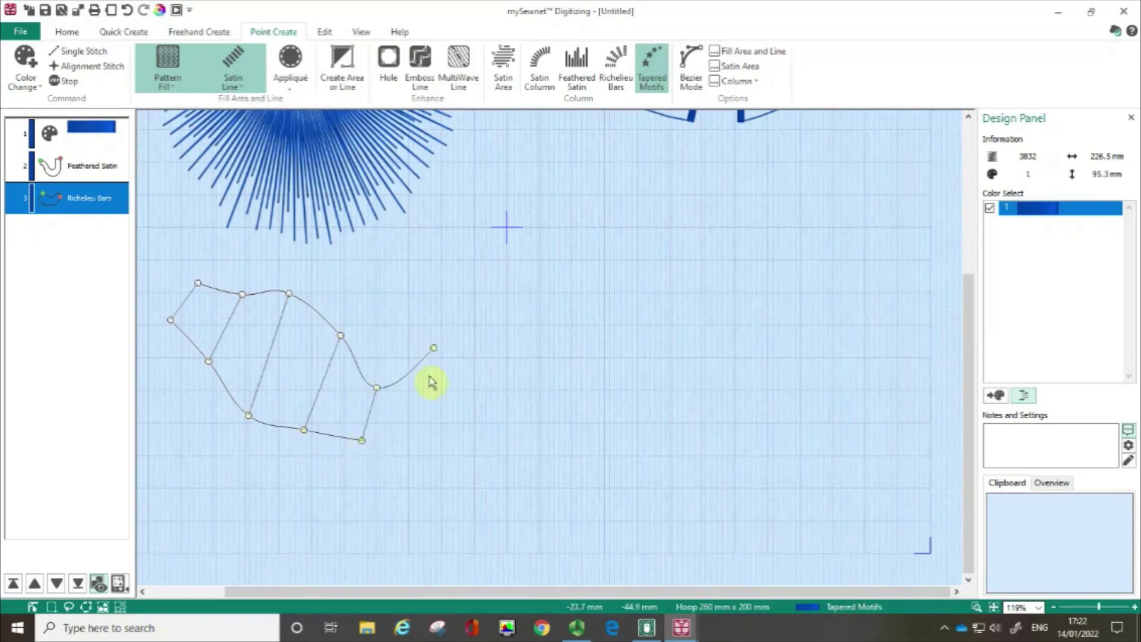
click(418, 471)
click(493, 316)
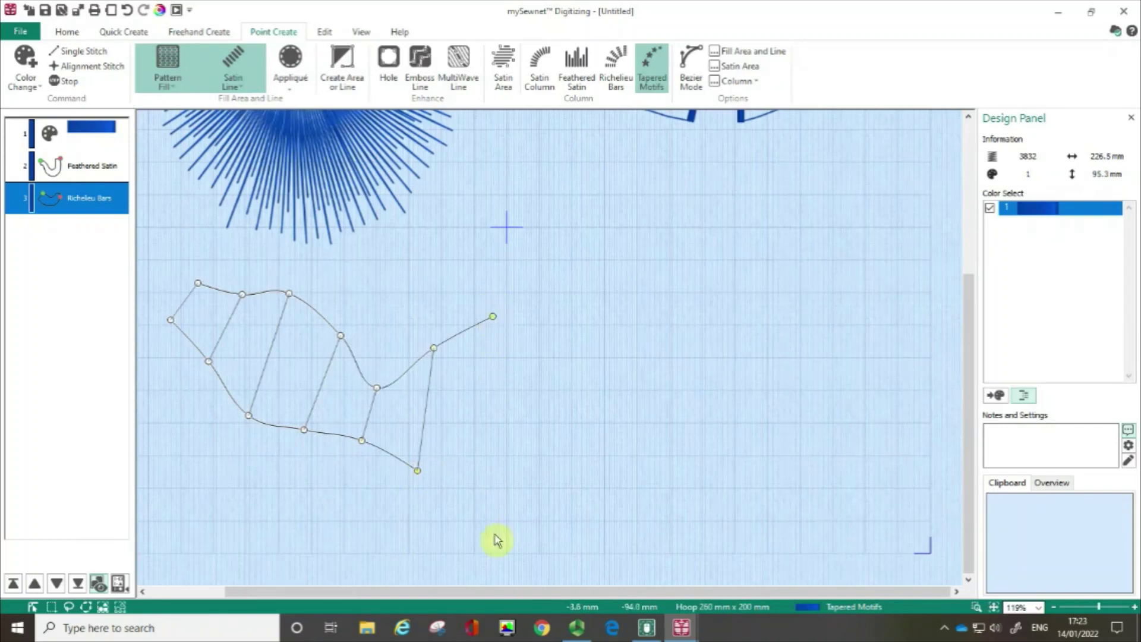
click(493, 509)
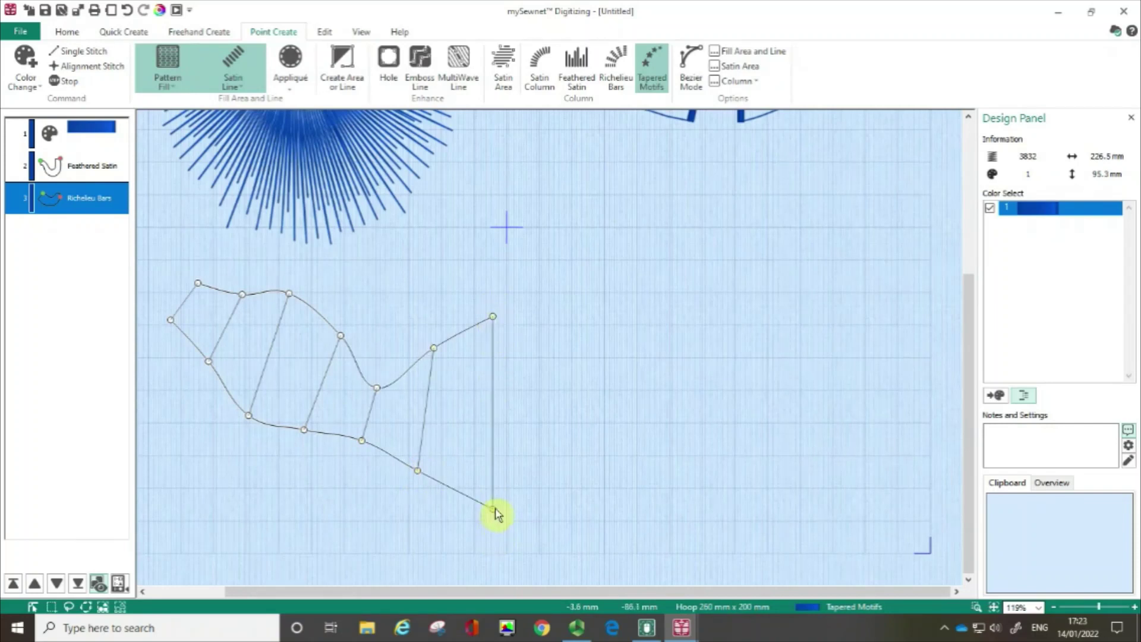
Step: Curve the column up its right side to the top and finish it as star motifs
click(534, 306)
click(606, 502)
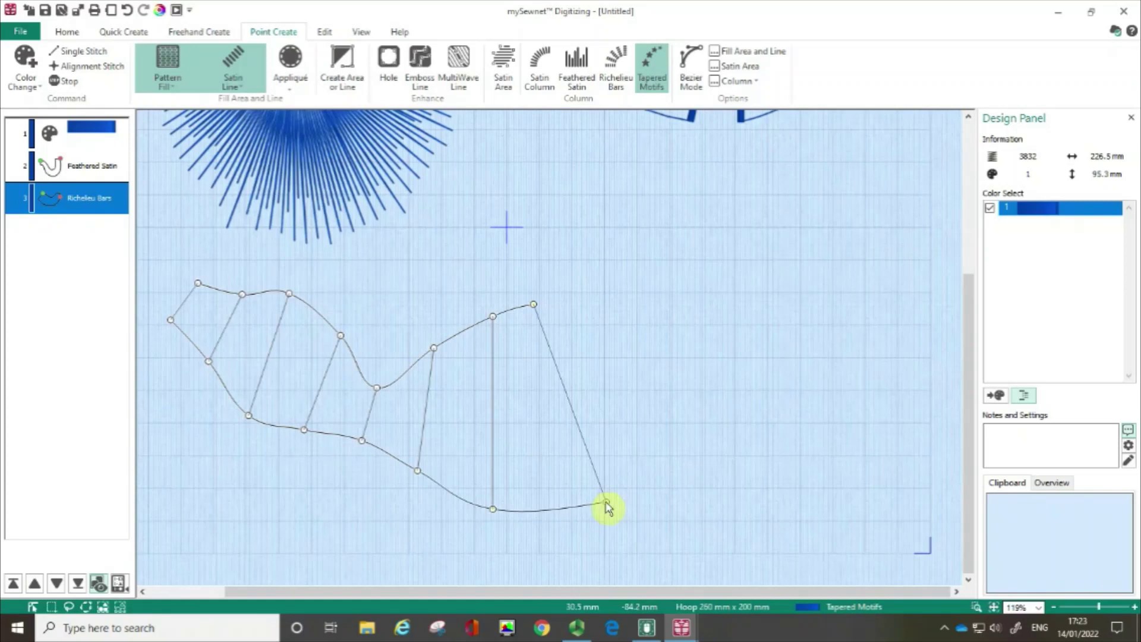
click(587, 290)
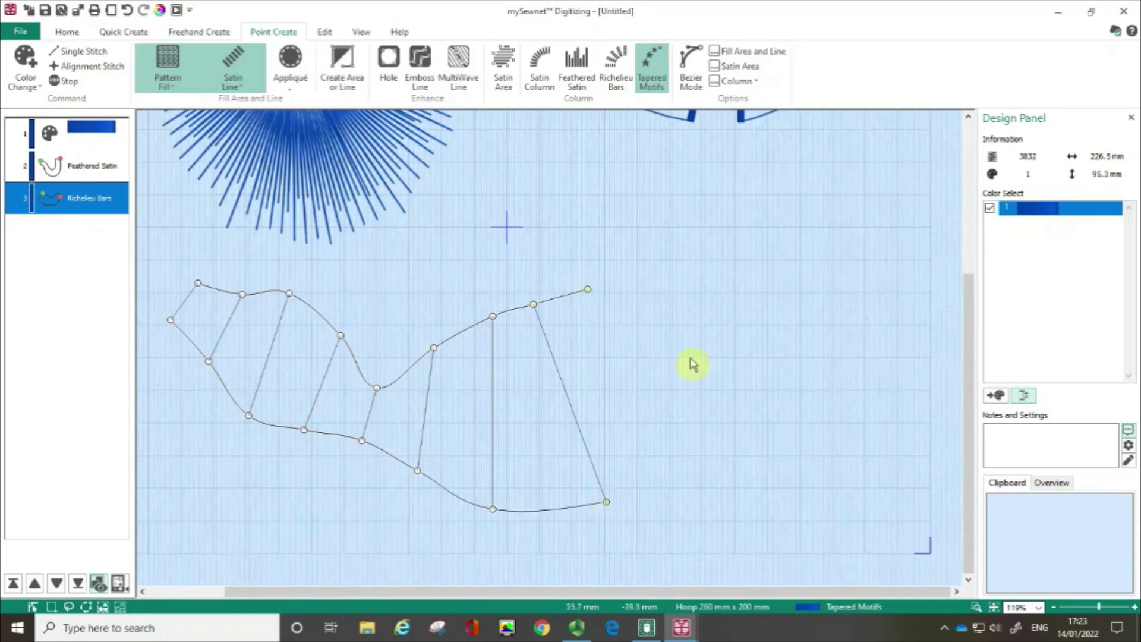
click(688, 454)
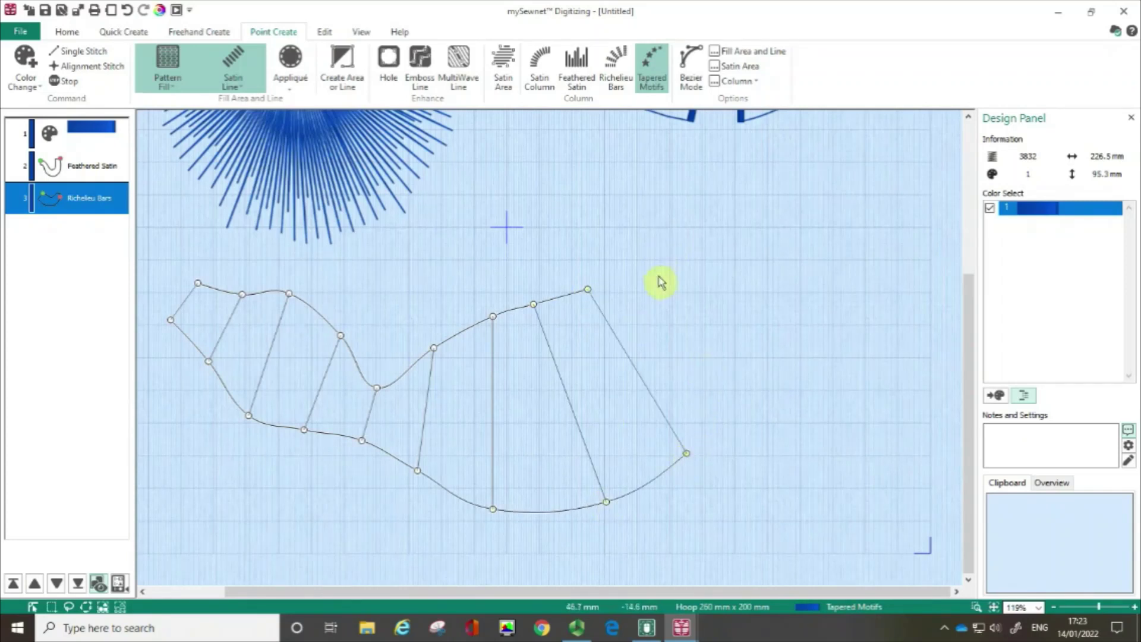
click(668, 298)
click(742, 363)
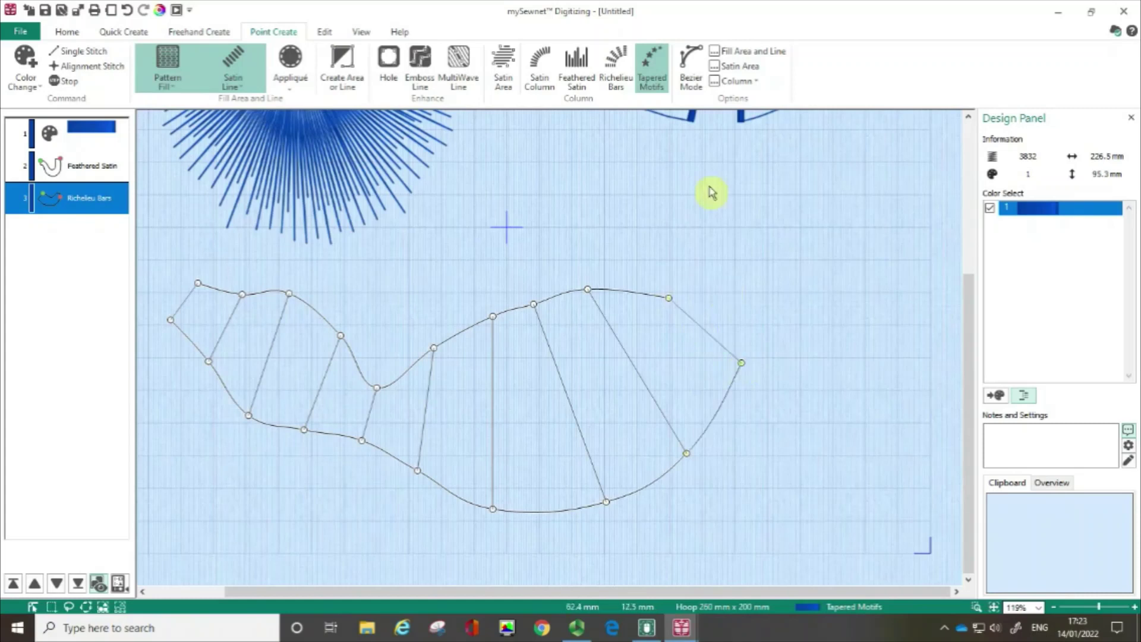
click(711, 225)
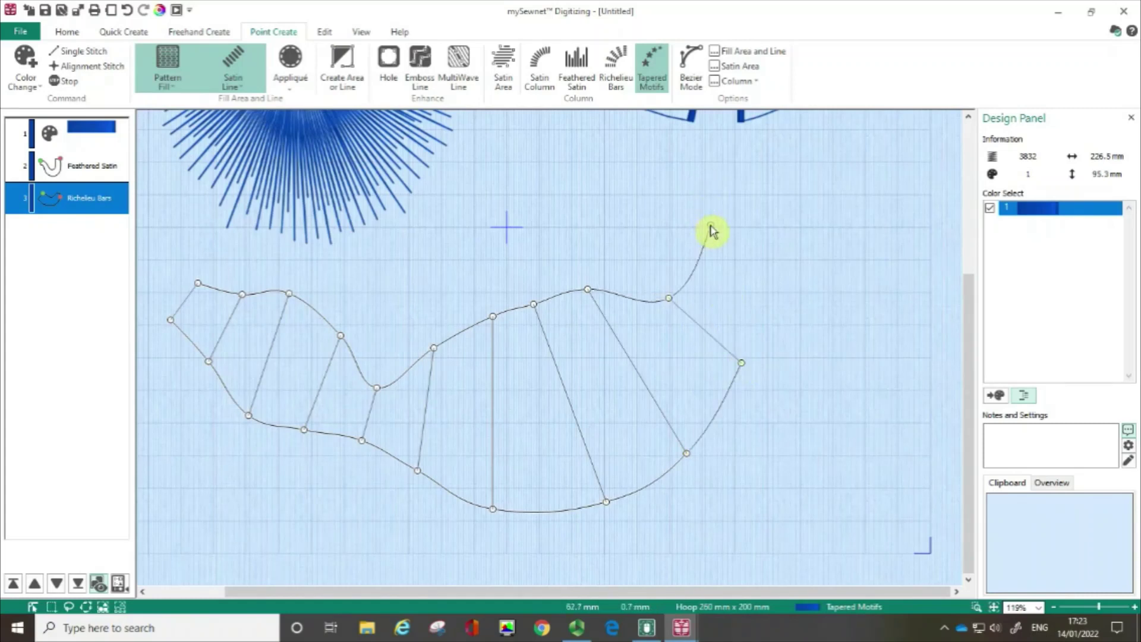
click(796, 263)
click(739, 151)
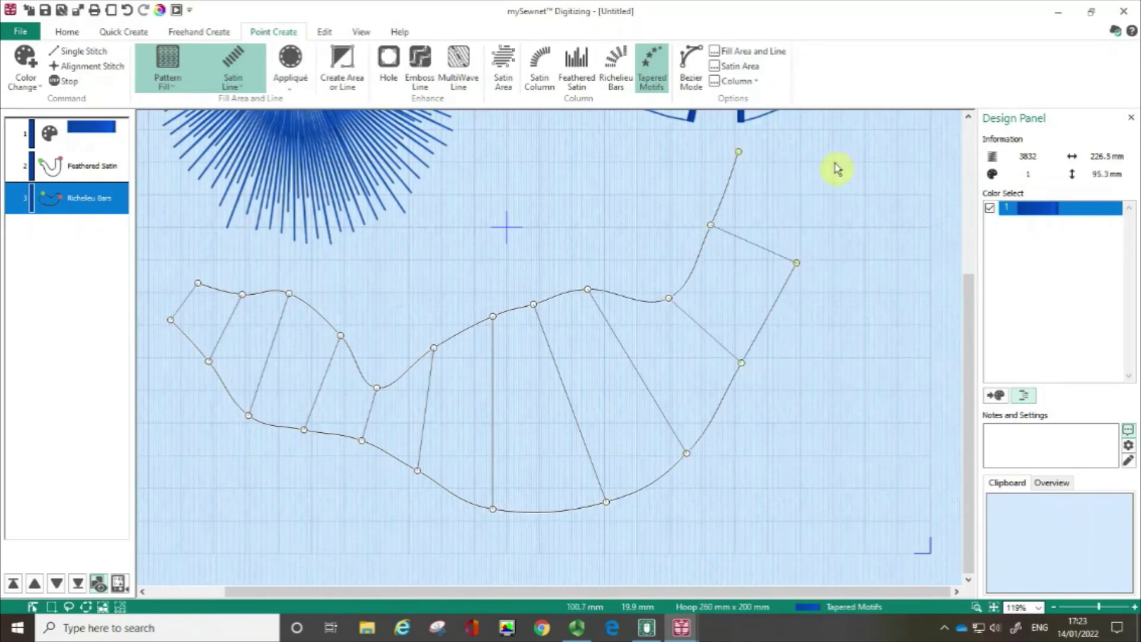
click(834, 164)
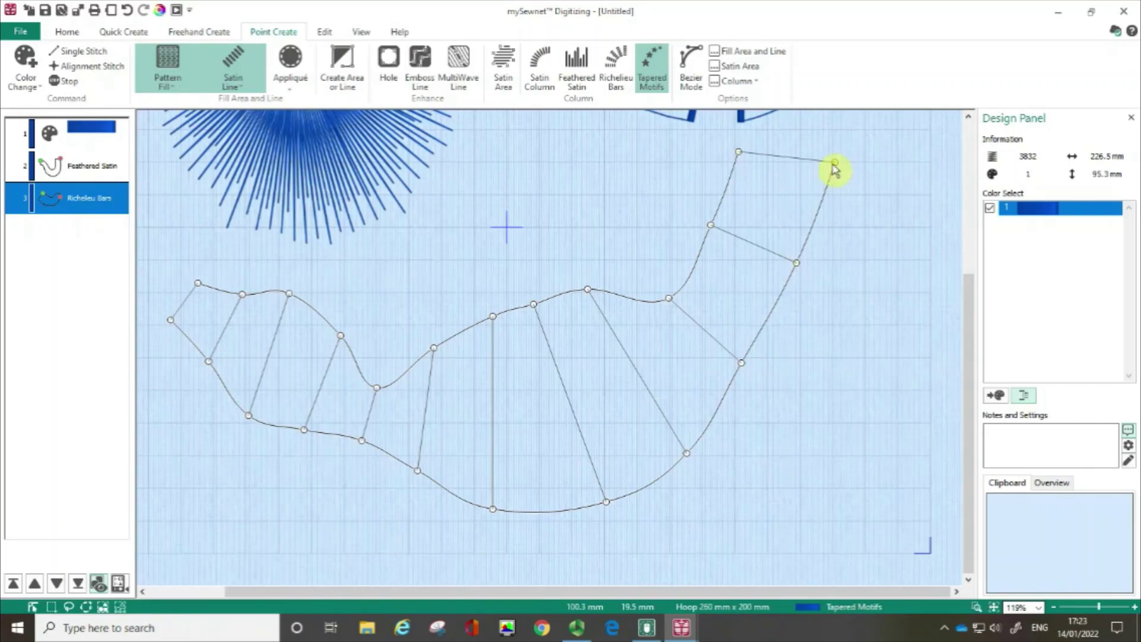
right_click(835, 169)
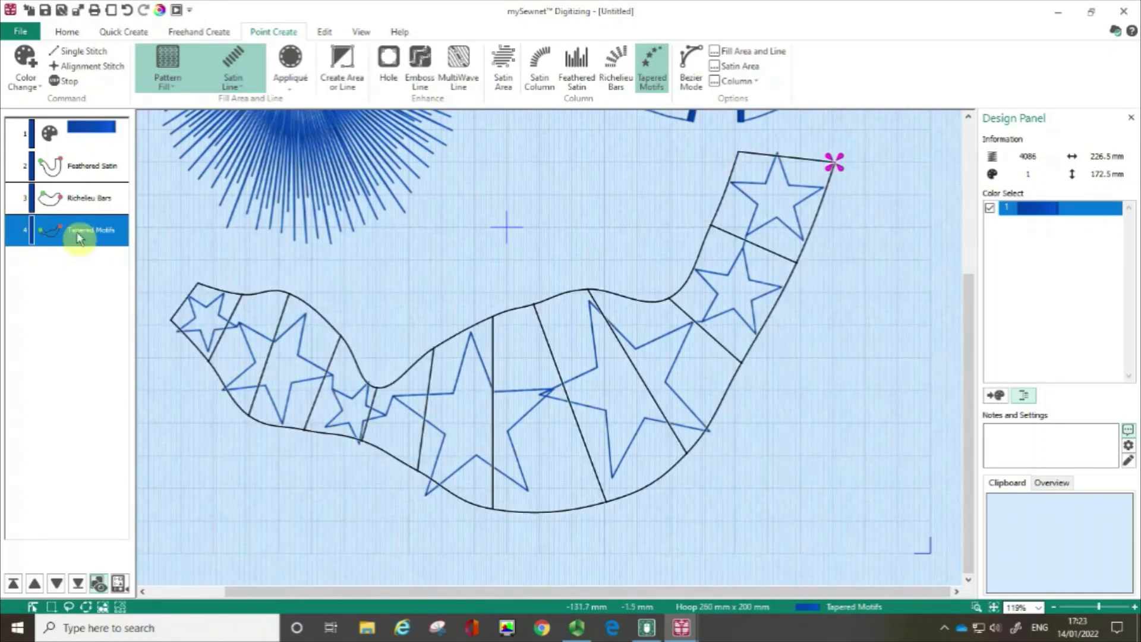
Step: Deselect the new star column and bring up the context menu for the Tapered Motifs object
click(229, 387)
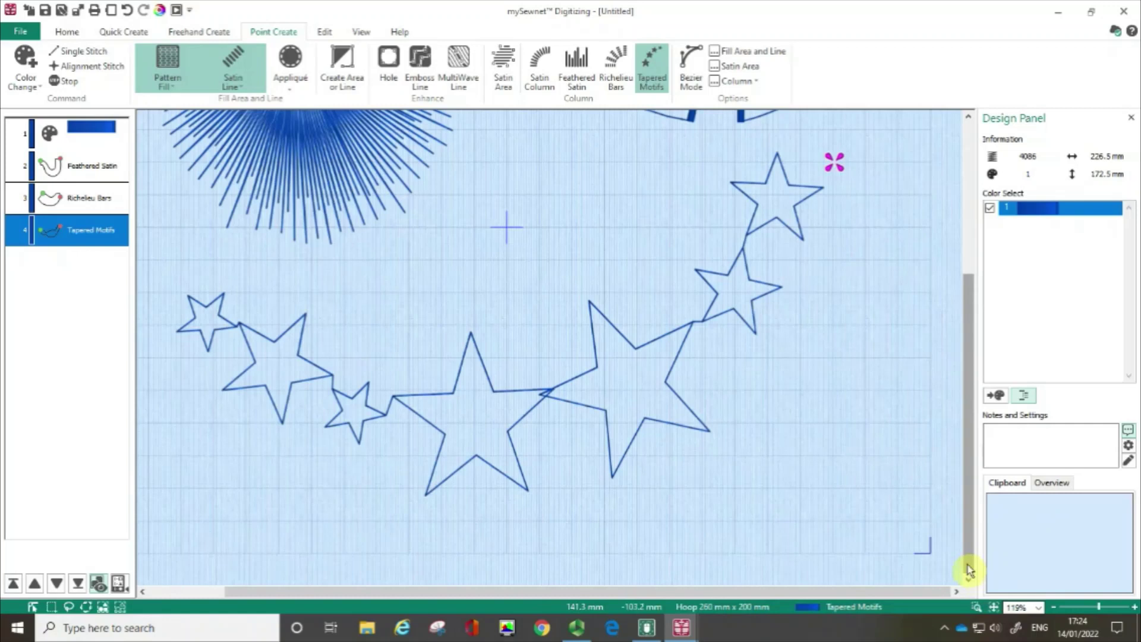
drag(969, 571, 968, 512)
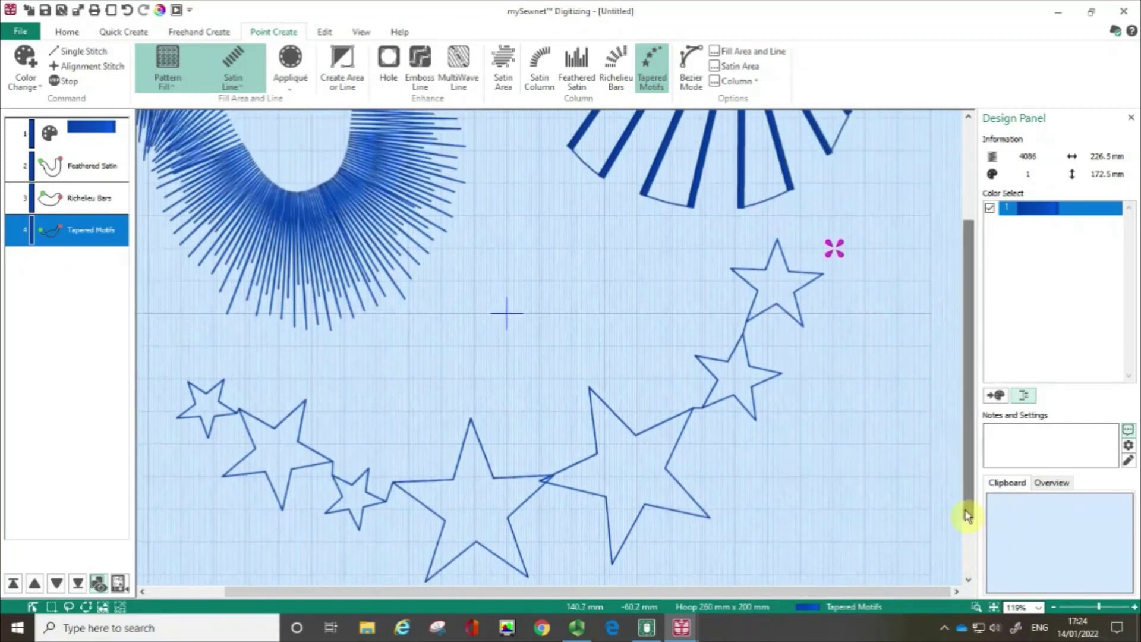
right_click(93, 230)
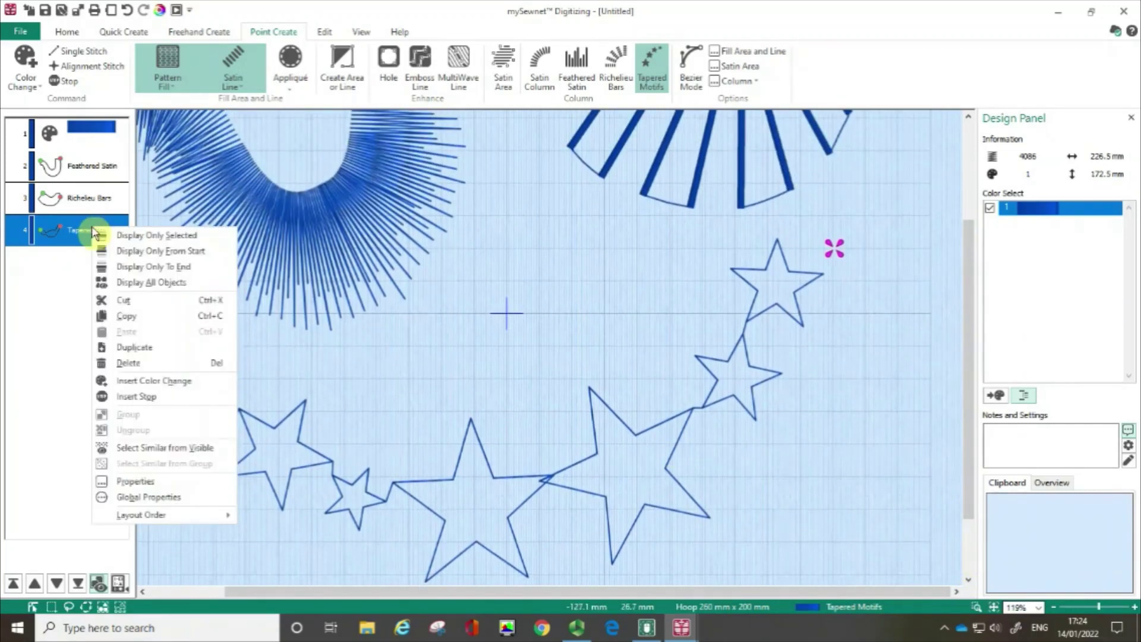
Step: Open the Tapered Motifs Properties, move the Column dialog top-left, and choose Number of Motifs spacing (6)
click(135, 481)
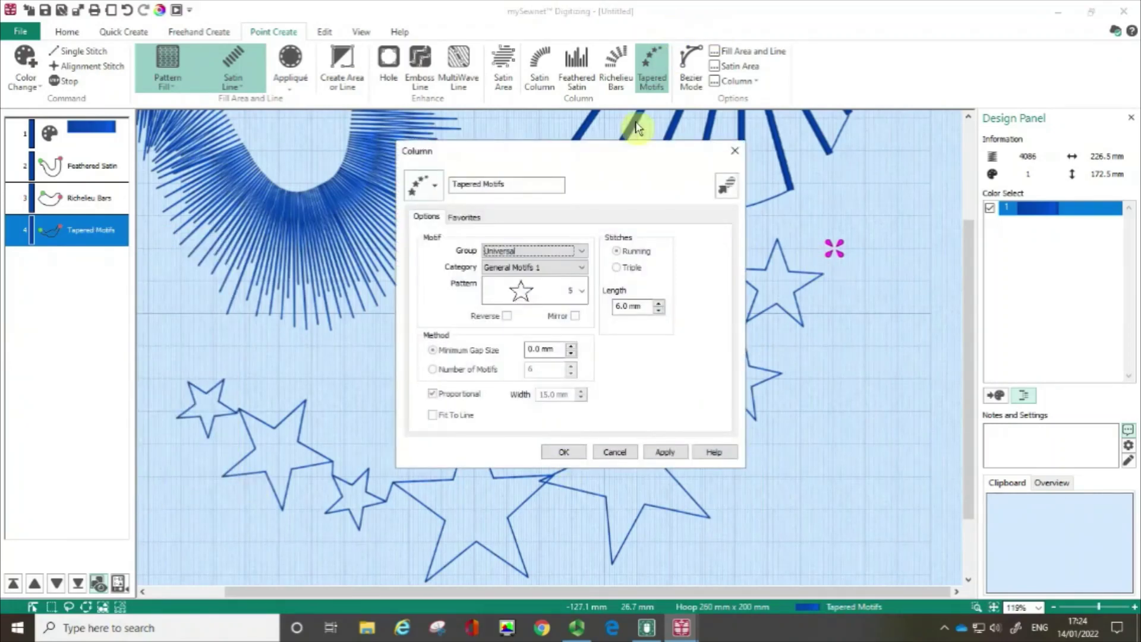
drag(607, 163, 399, 40)
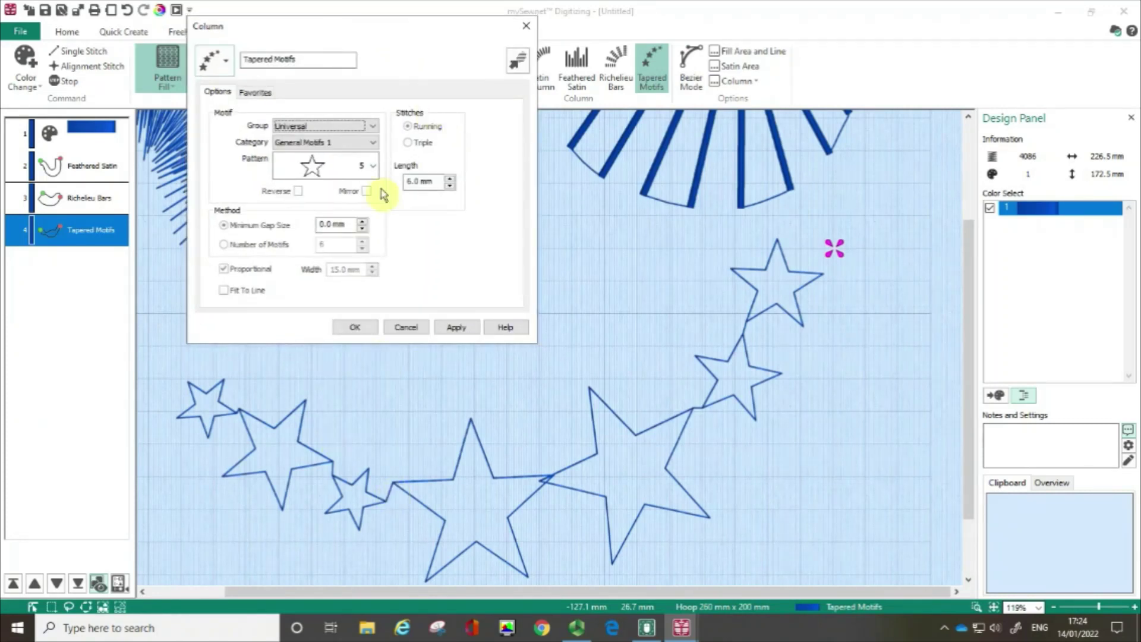
double_click(321, 167)
click(451, 127)
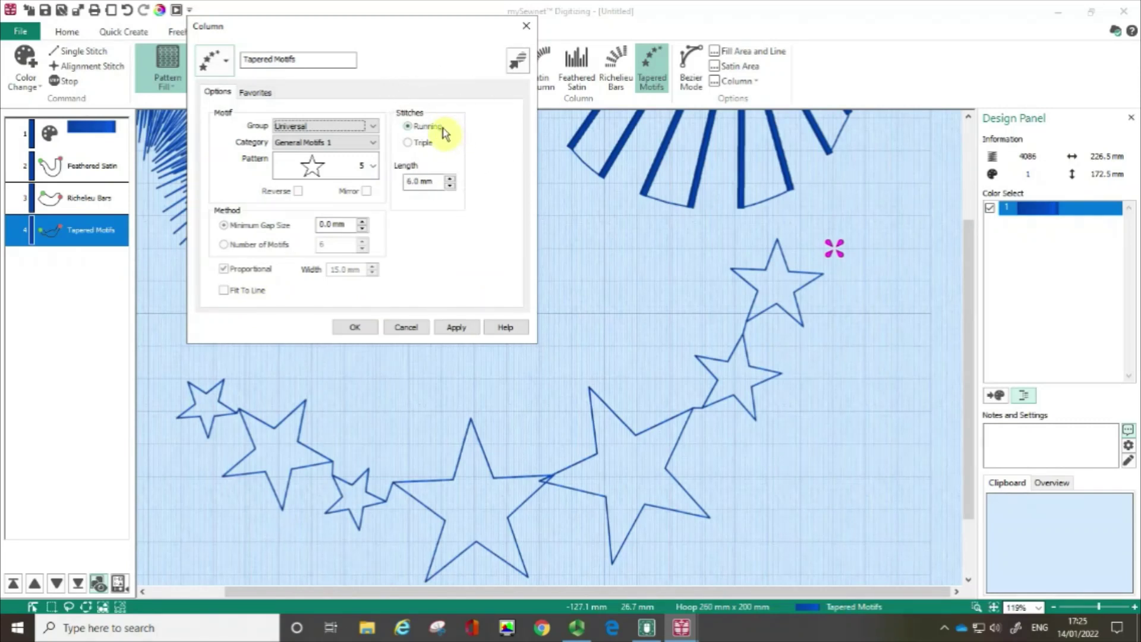
click(443, 128)
click(440, 145)
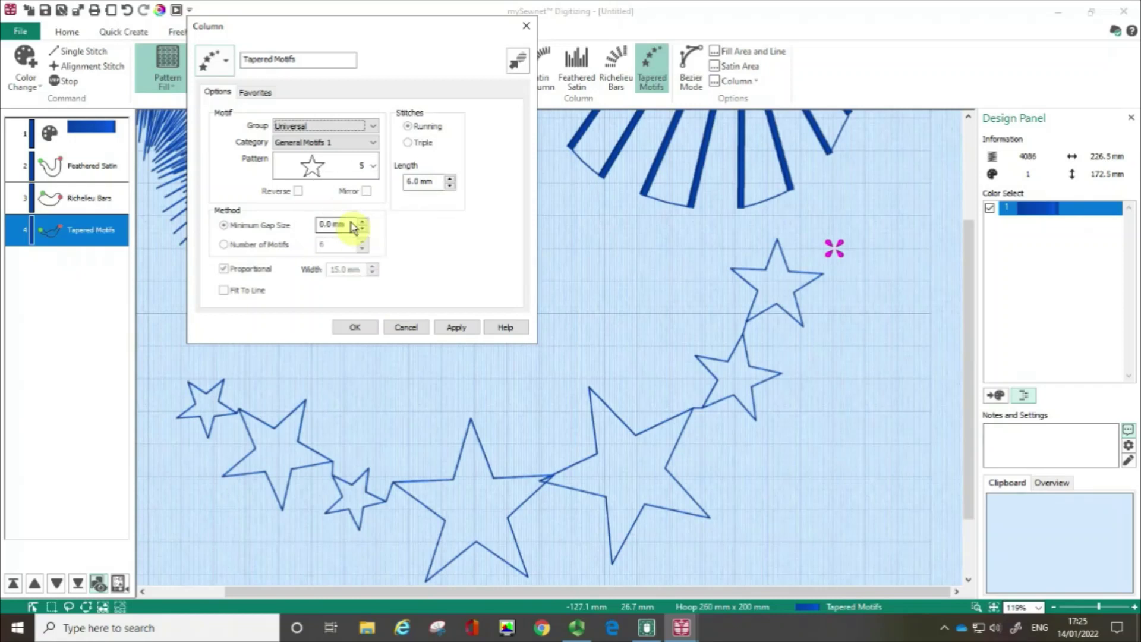
click(225, 245)
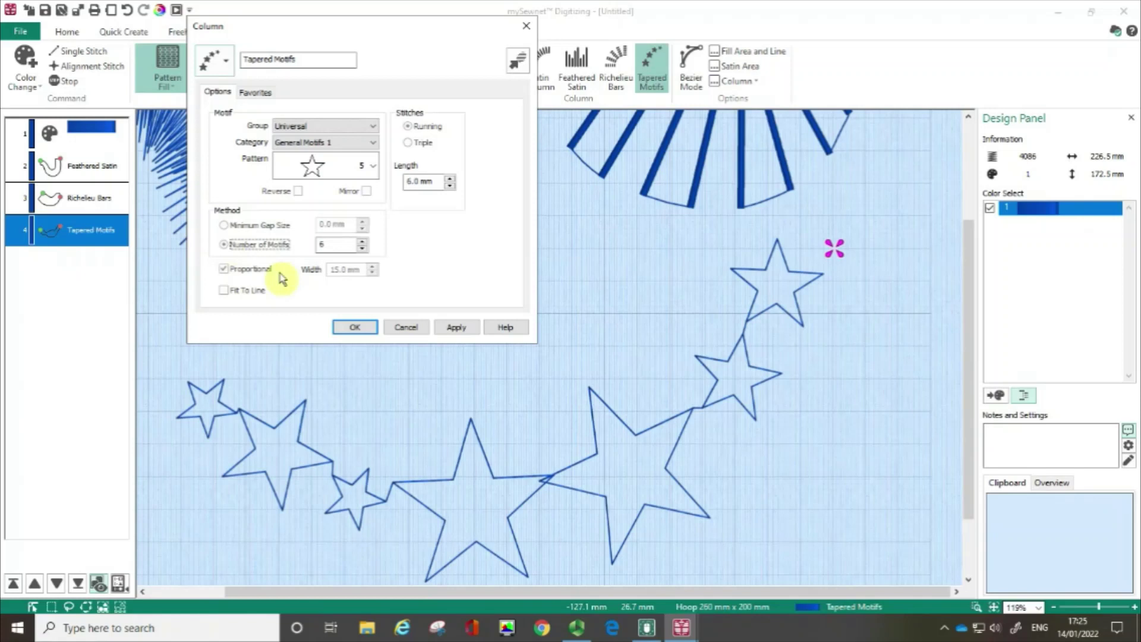
Step: Apply six motifs, then return to Minimum Gap Size and uncheck Proportional to enable the 15.0 mm Width
click(450, 330)
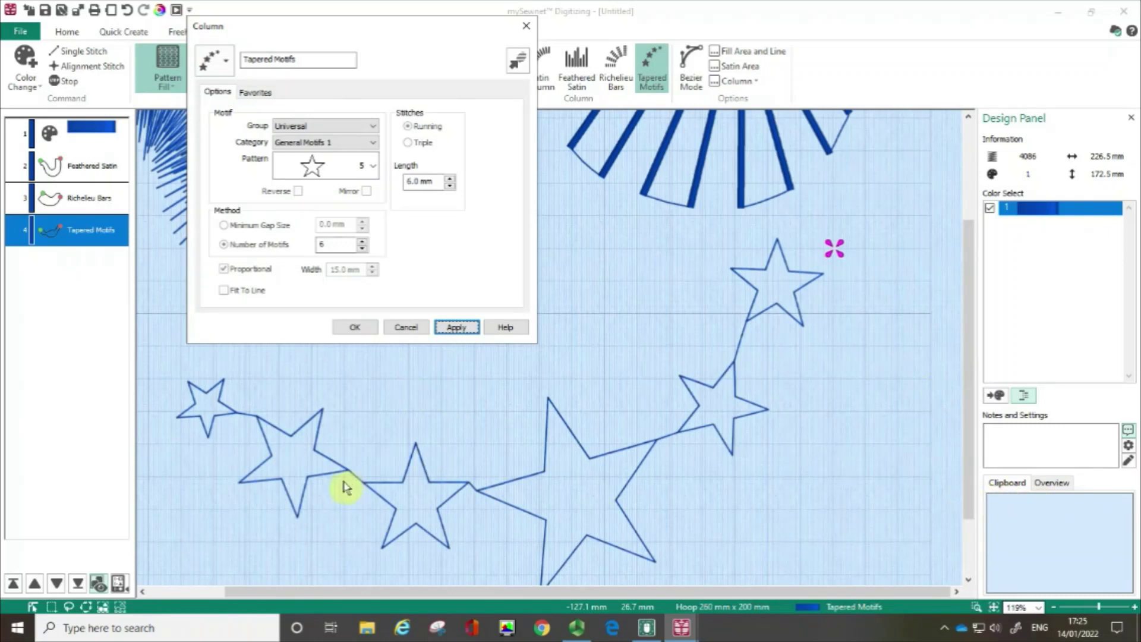
click(224, 226)
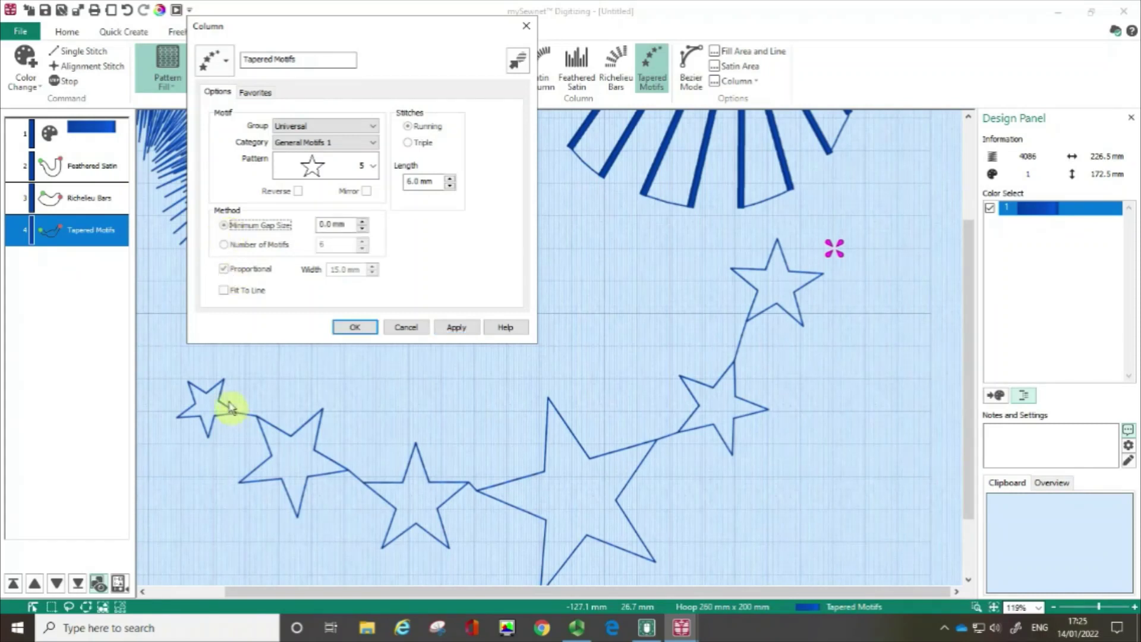
click(225, 269)
click(225, 271)
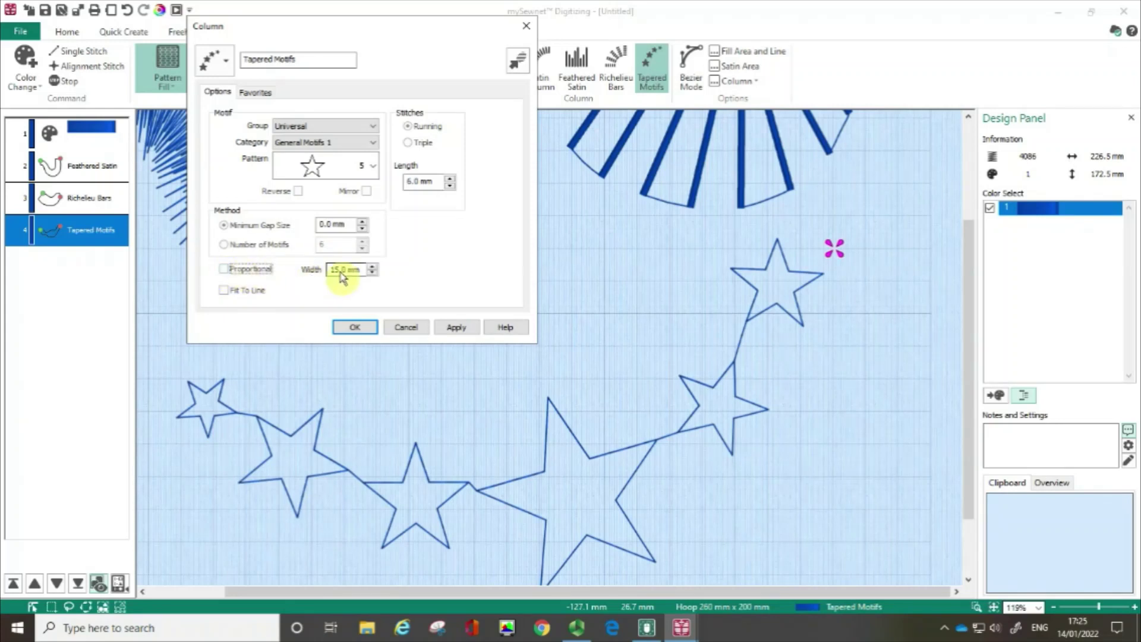
mouse_move(341, 276)
Step: Apply the fixed 15 mm star width, then re-check Proportional, enable Fit To Line and apply
click(455, 337)
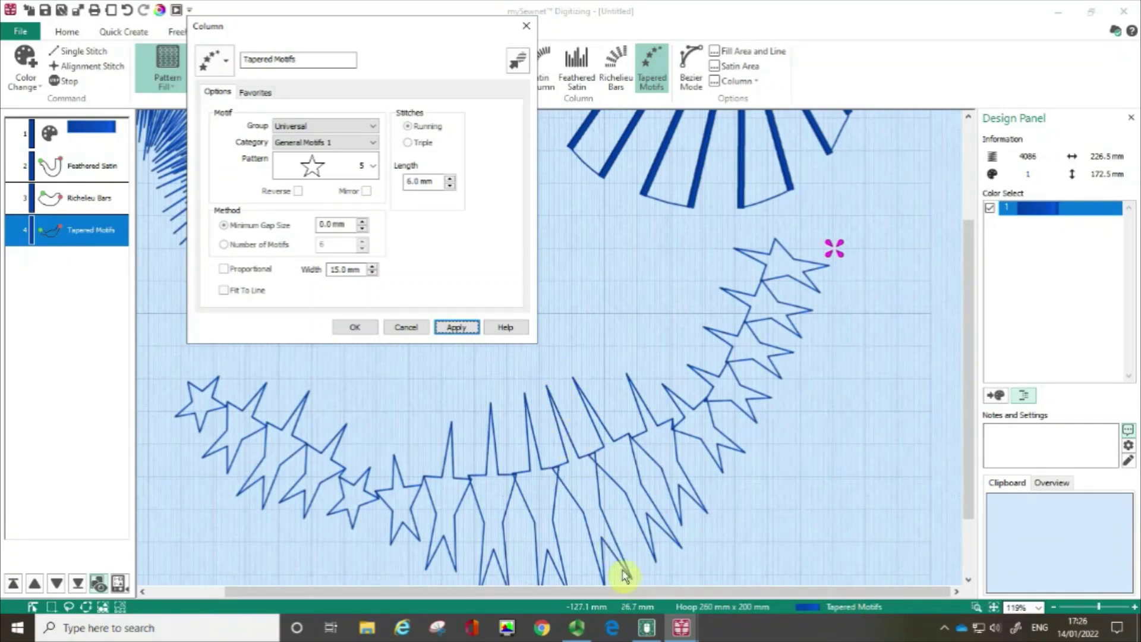
click(443, 327)
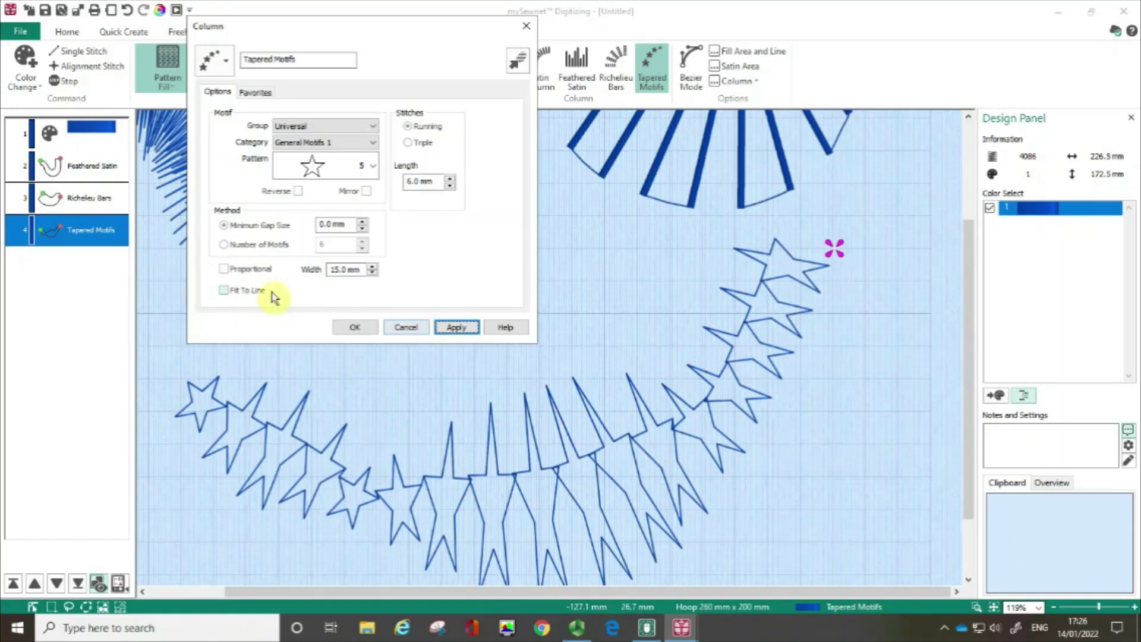
click(228, 269)
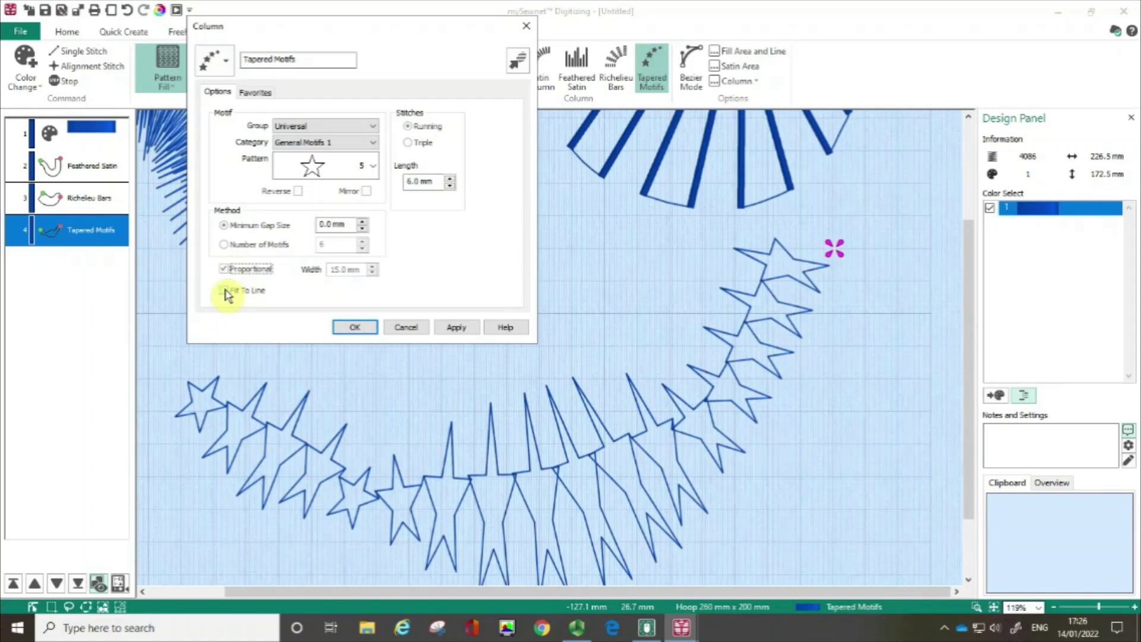
click(226, 291)
click(456, 328)
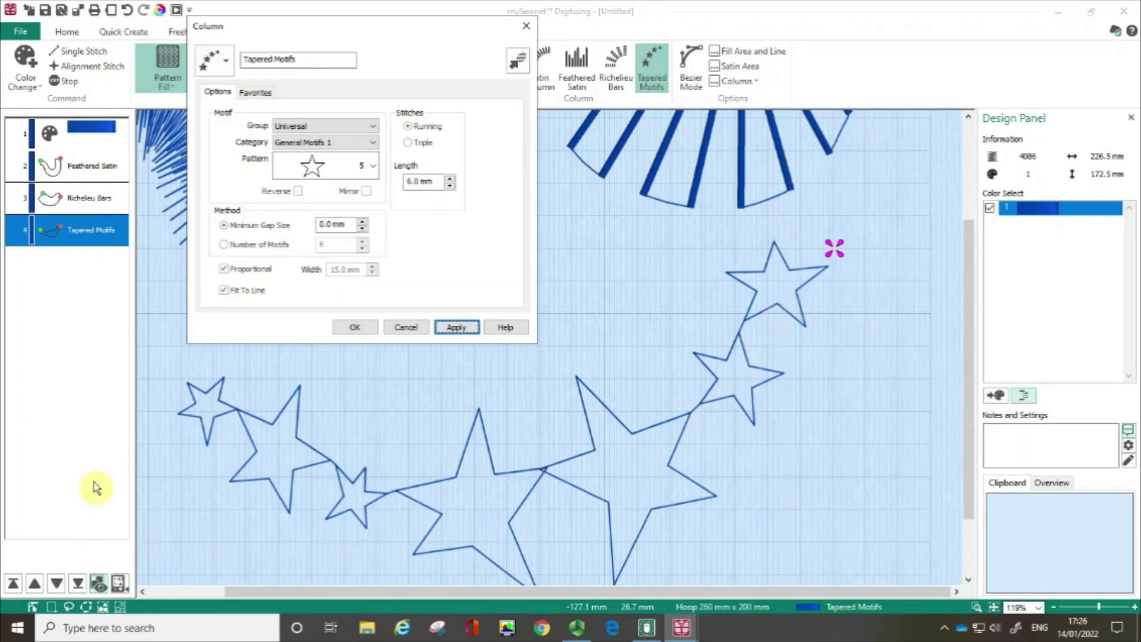
Step: Turn Fit To Line back off and apply so the stars regenerate unstretched
click(352, 506)
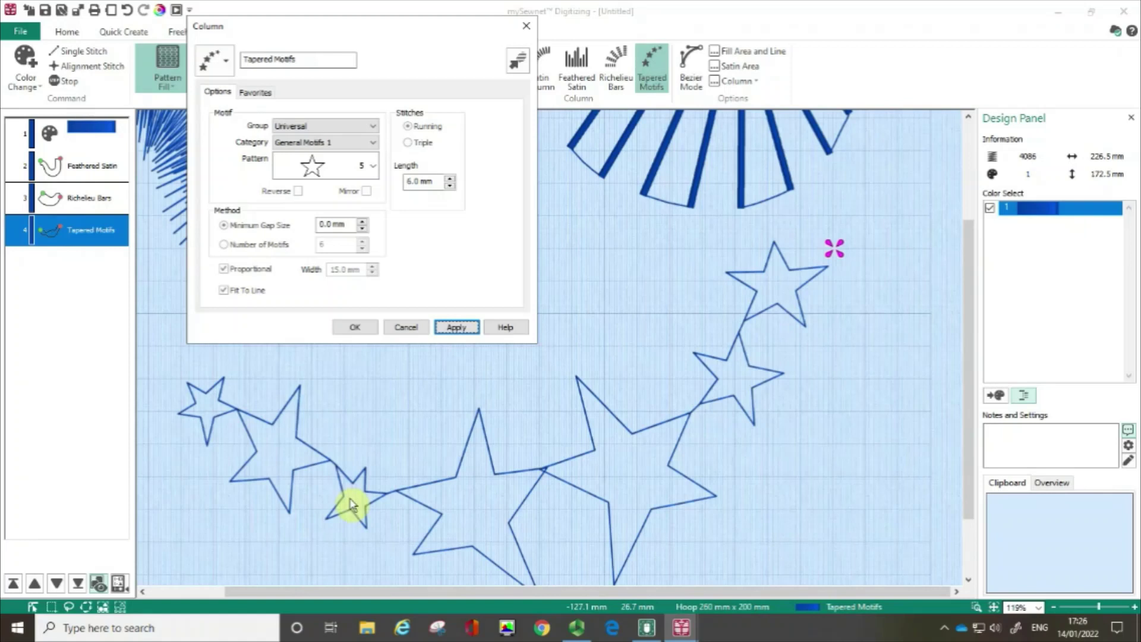
click(352, 505)
click(226, 293)
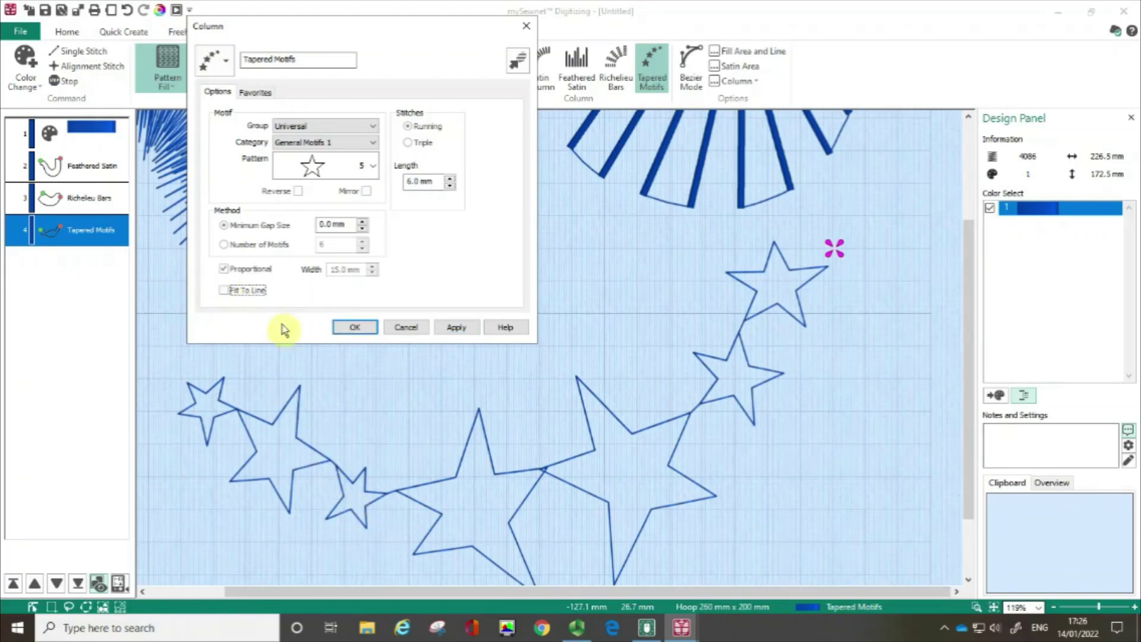
click(462, 330)
Step: Set the motif Group to Husqvarna Viking, Category to F Decorative Stitches, and Pattern to 34
click(373, 126)
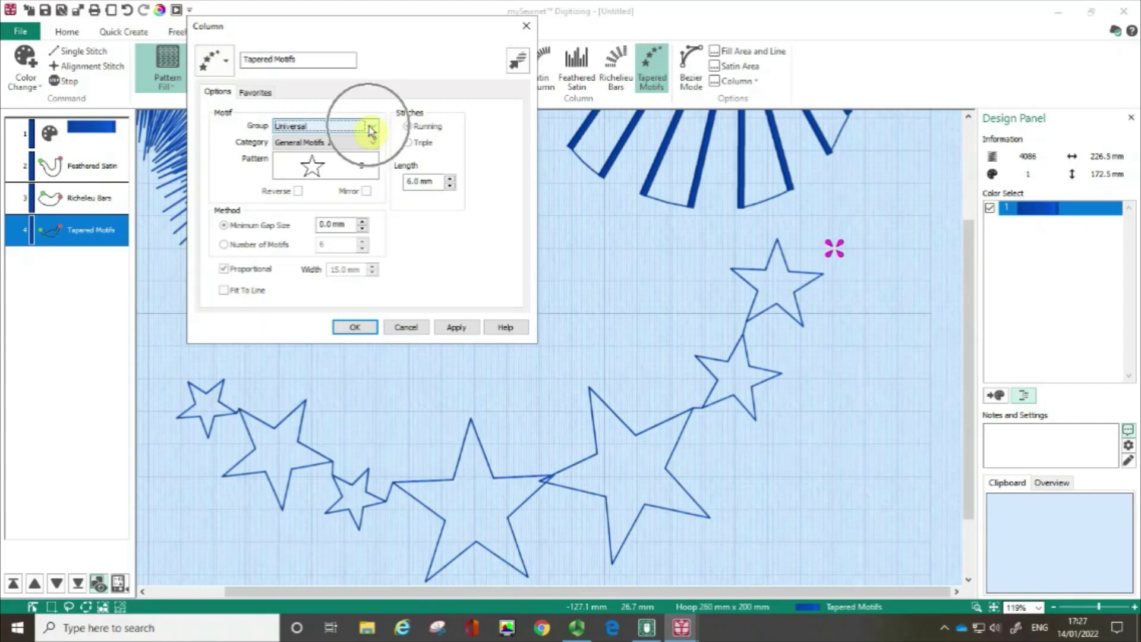
click(372, 130)
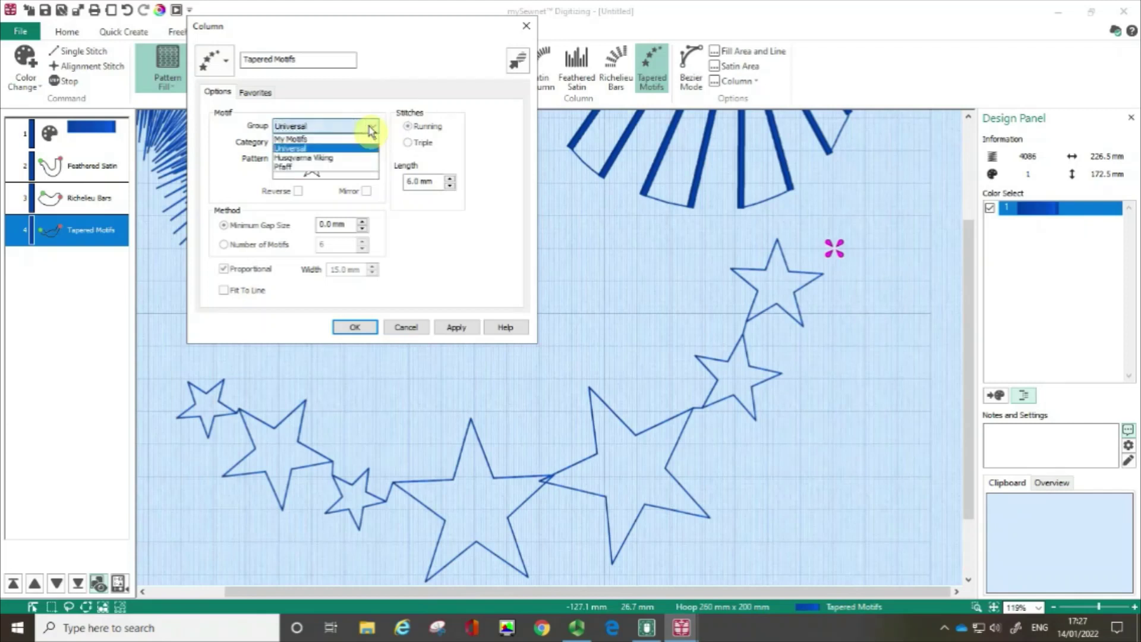
click(343, 158)
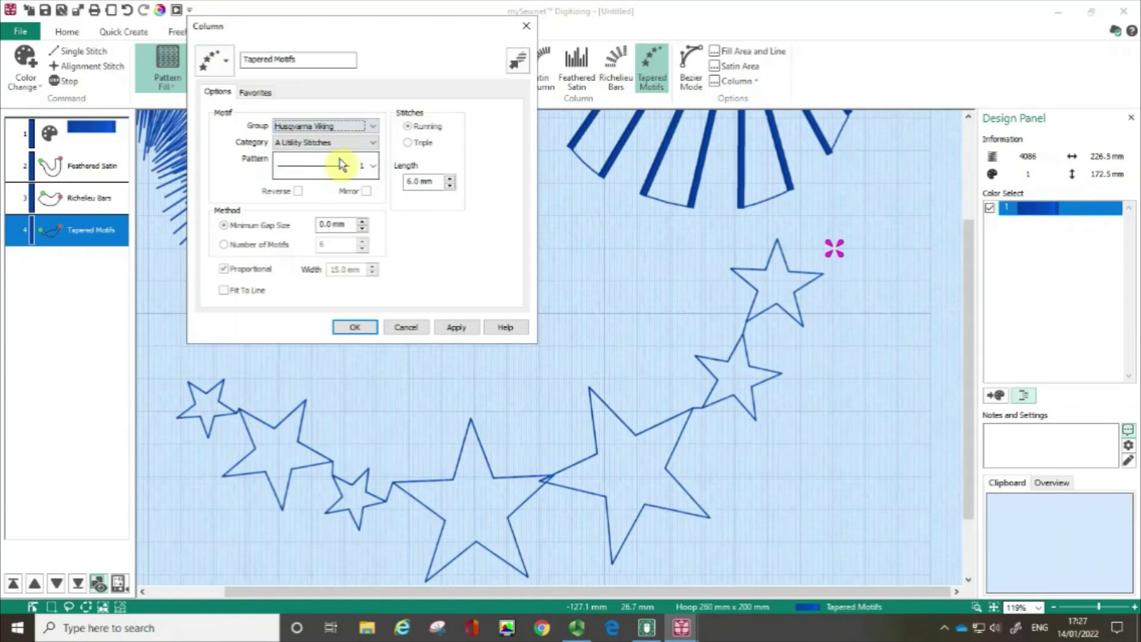
click(373, 148)
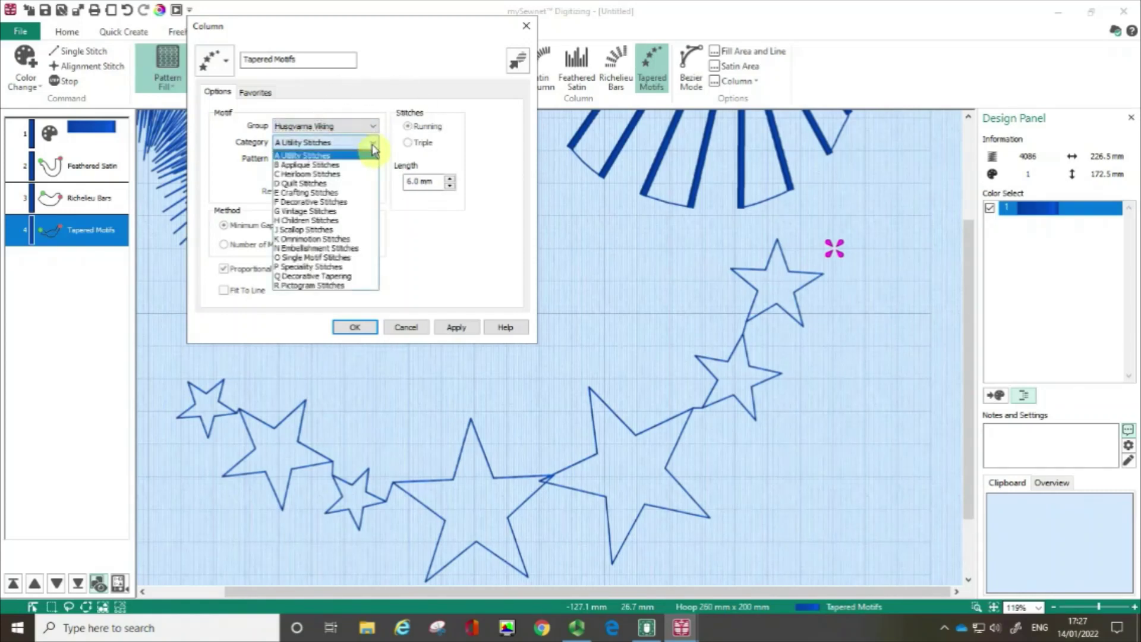
click(348, 207)
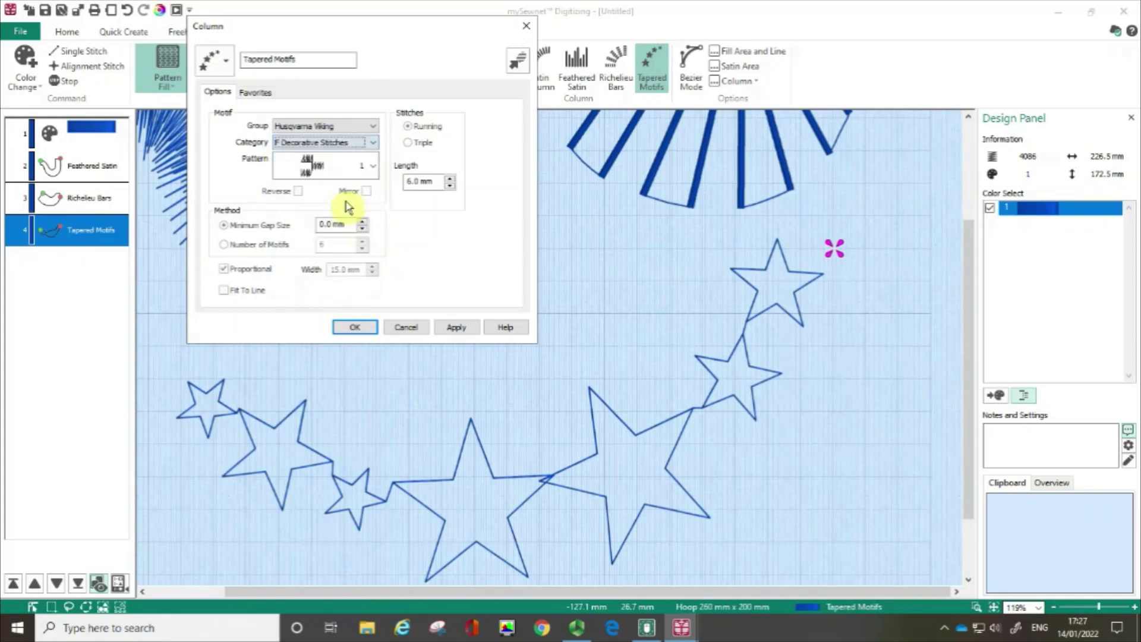
click(373, 167)
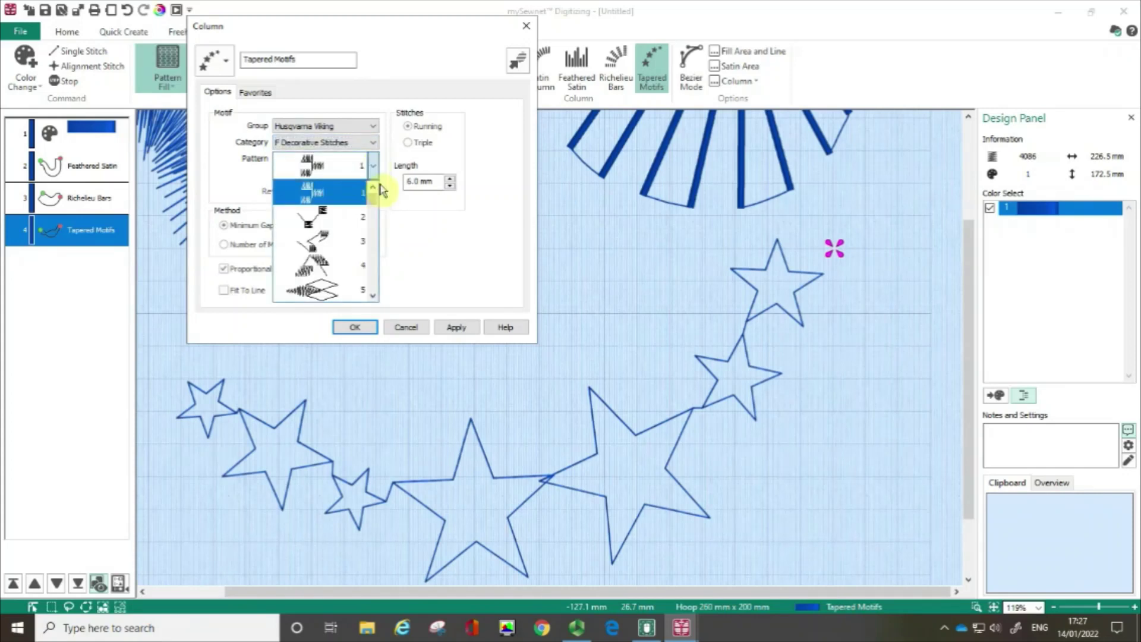
scroll(371, 208, down, 1)
drag(371, 208, 376, 236)
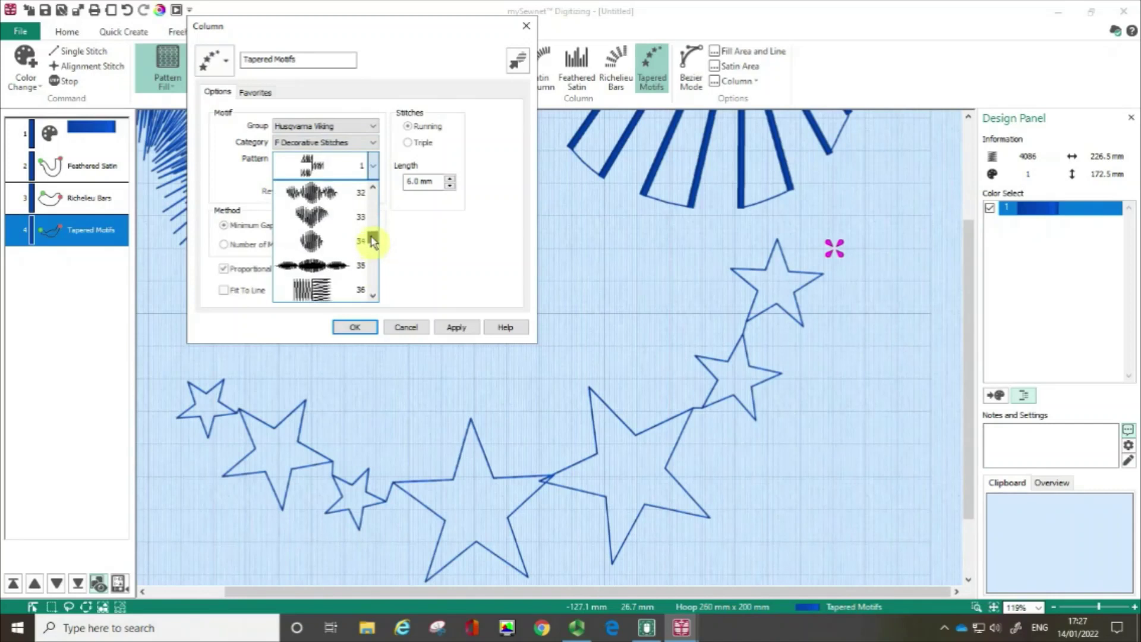
click(304, 250)
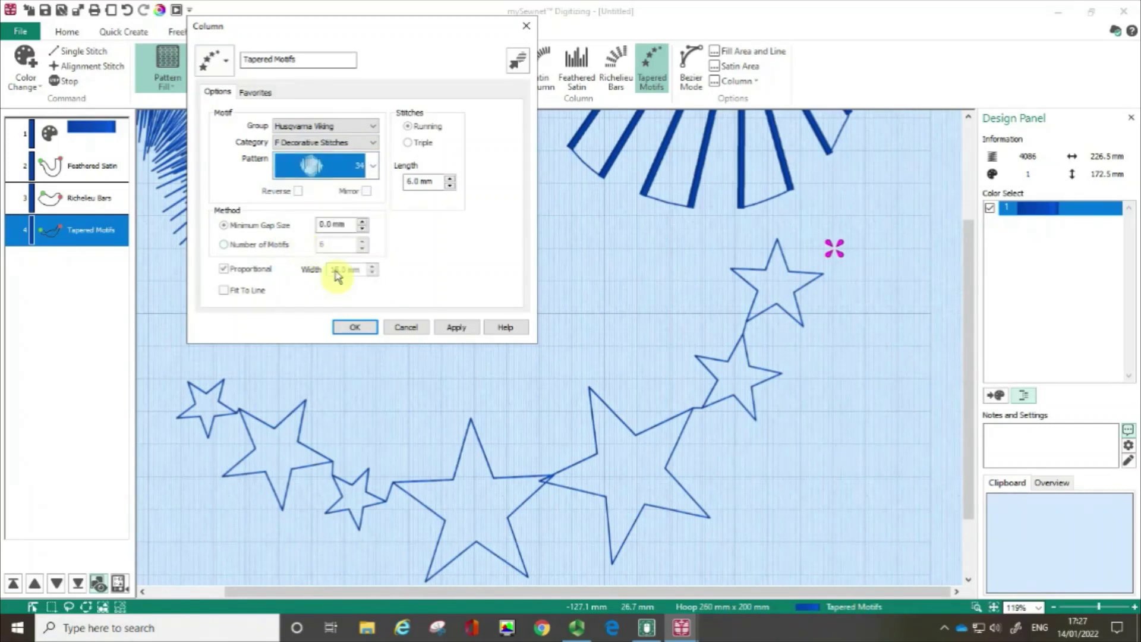
Step: Apply the Column dialog so the tapered trail uses decorative pattern 34 instead of stars
click(456, 327)
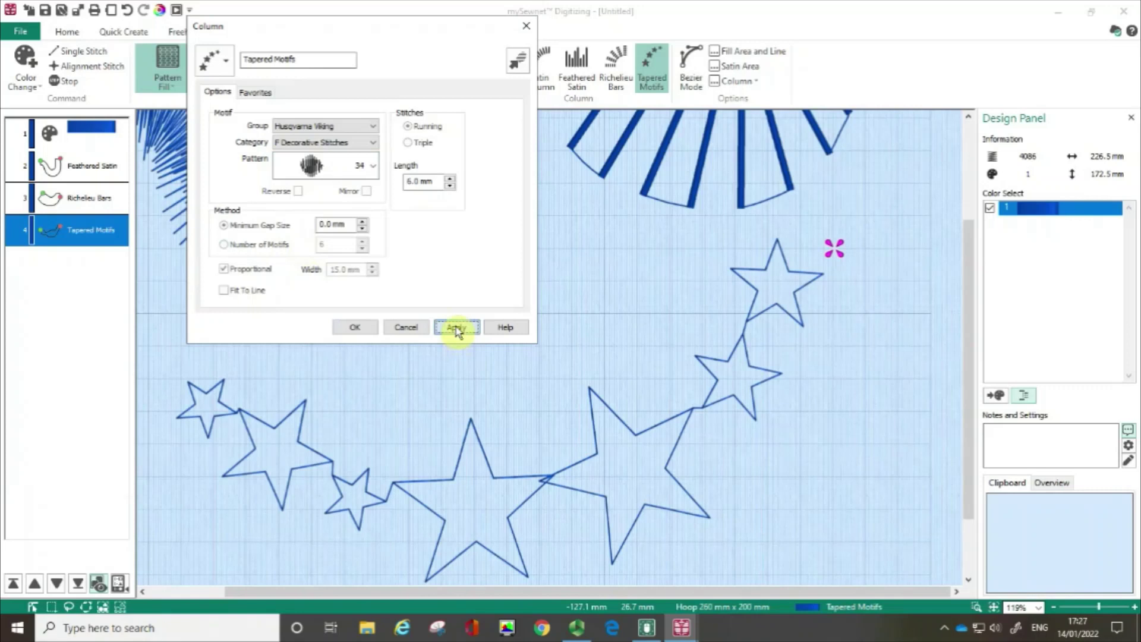